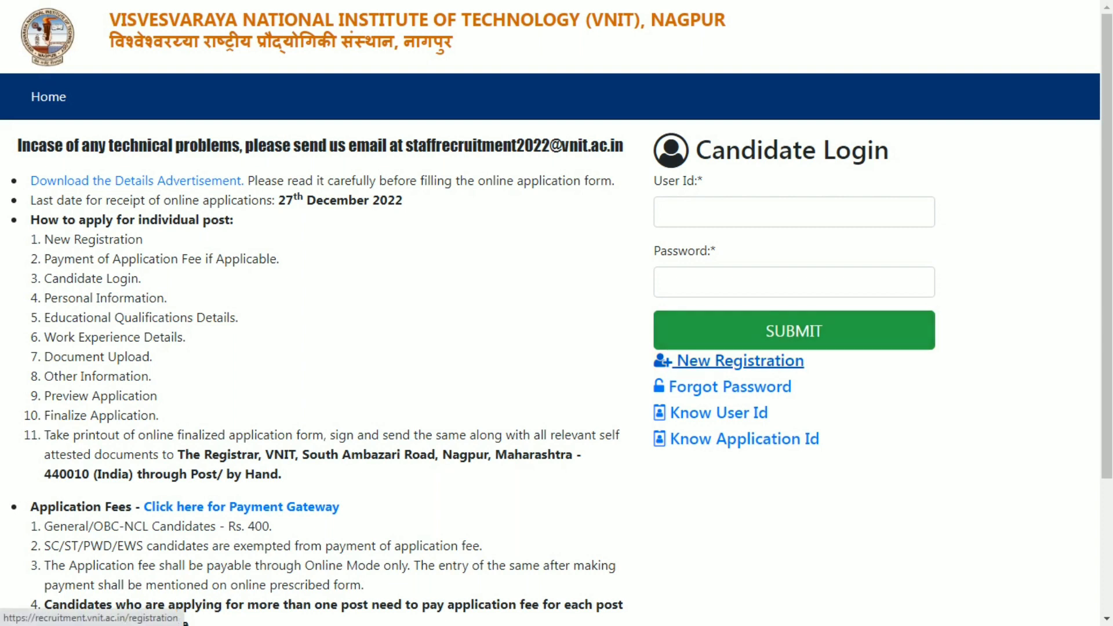
- Follow the New Registration link under Candidate Login on the portal home page
click(740, 361)
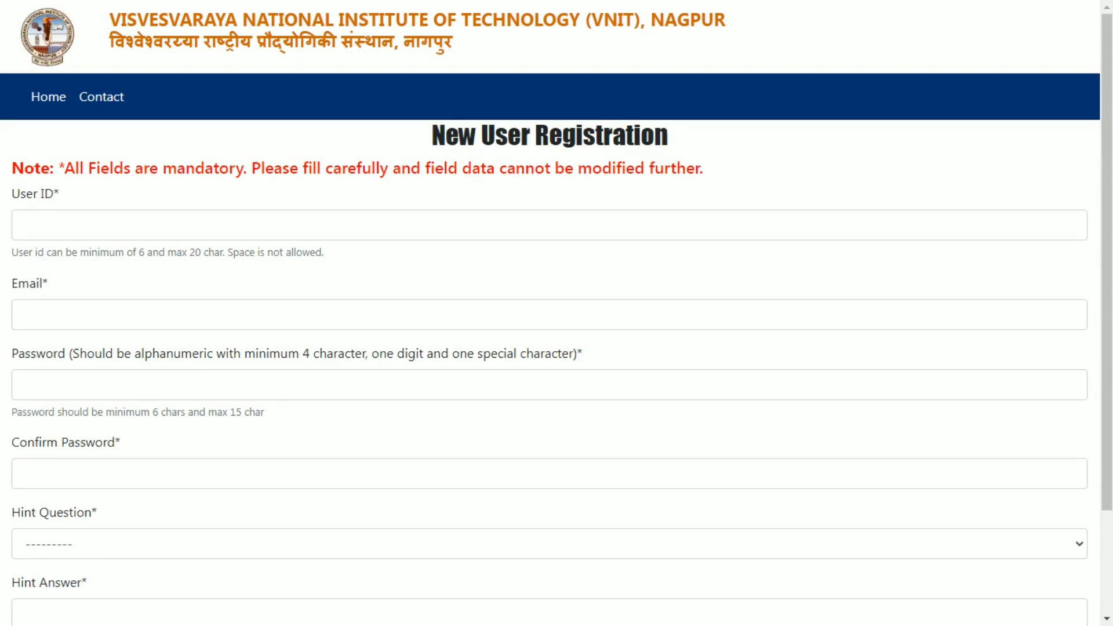
- Enter the user ID, e-mail address, password and password confirmation
click(22, 225)
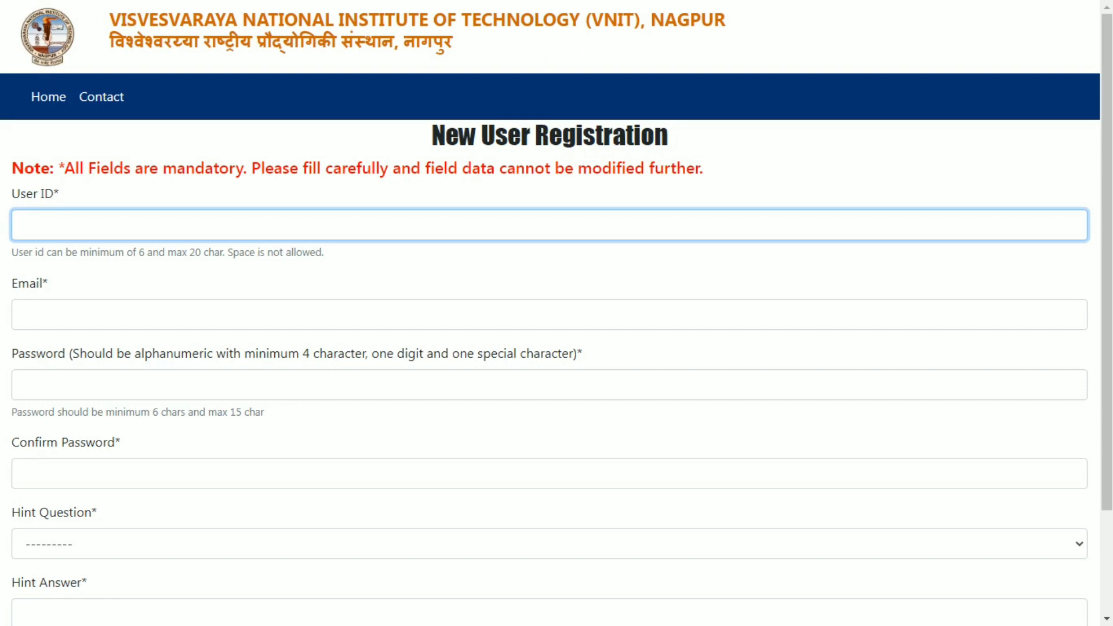
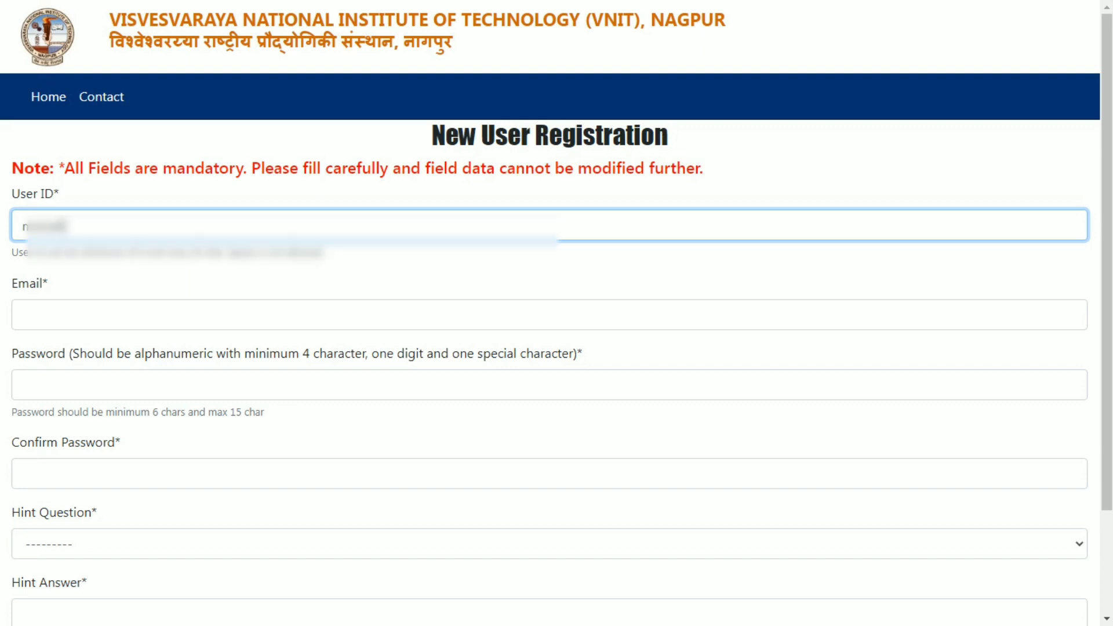
key(Tab)
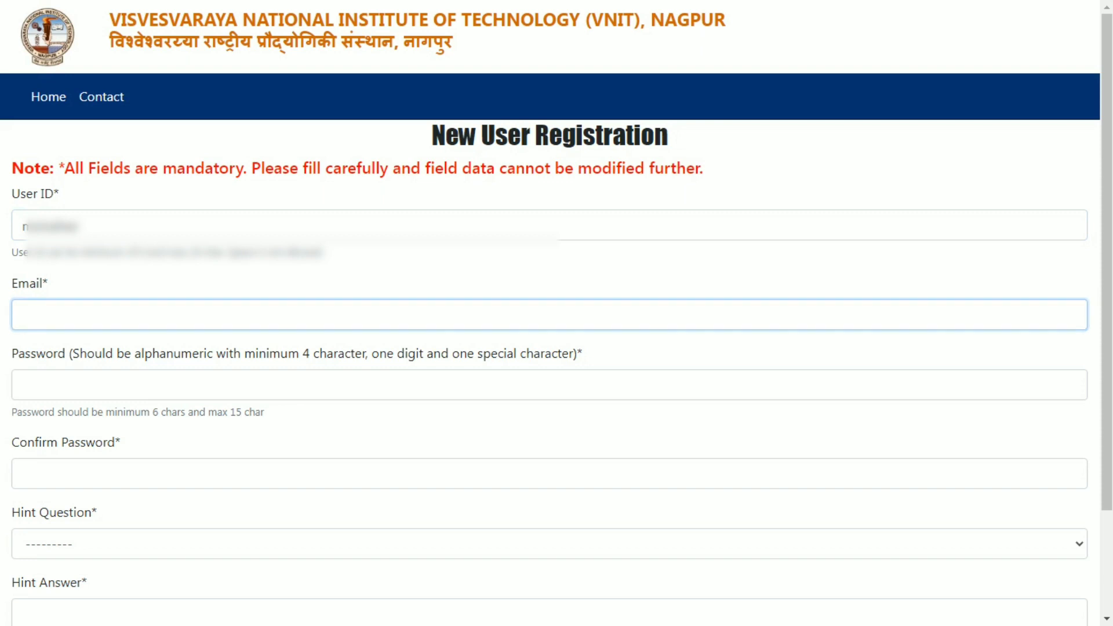
scroll(557, 313, down, 2)
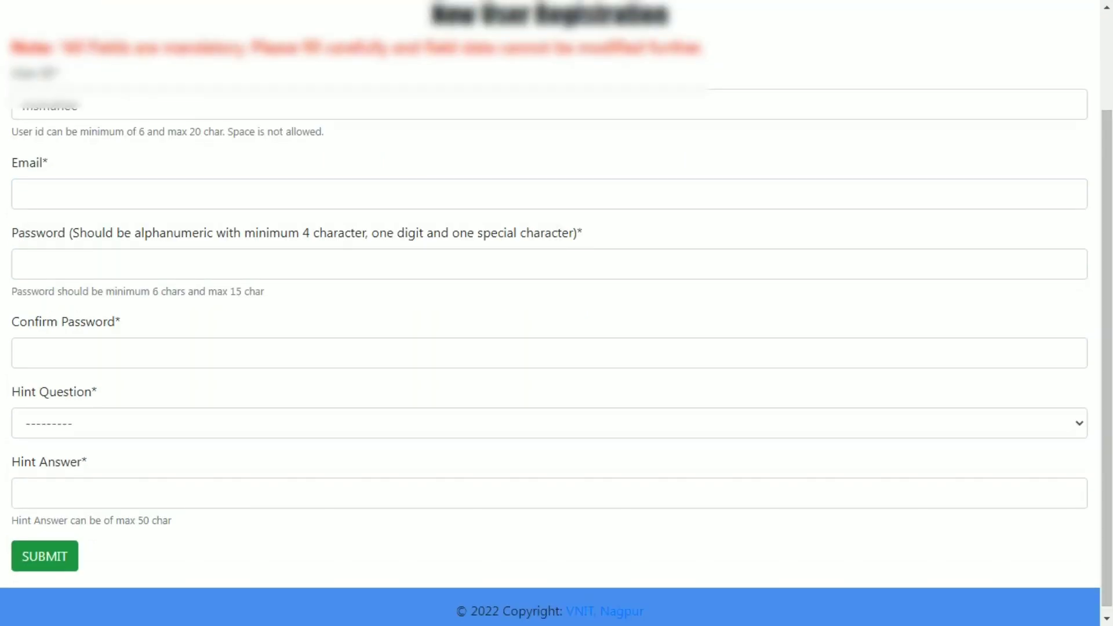
click(23, 194)
click(23, 263)
click(111, 353)
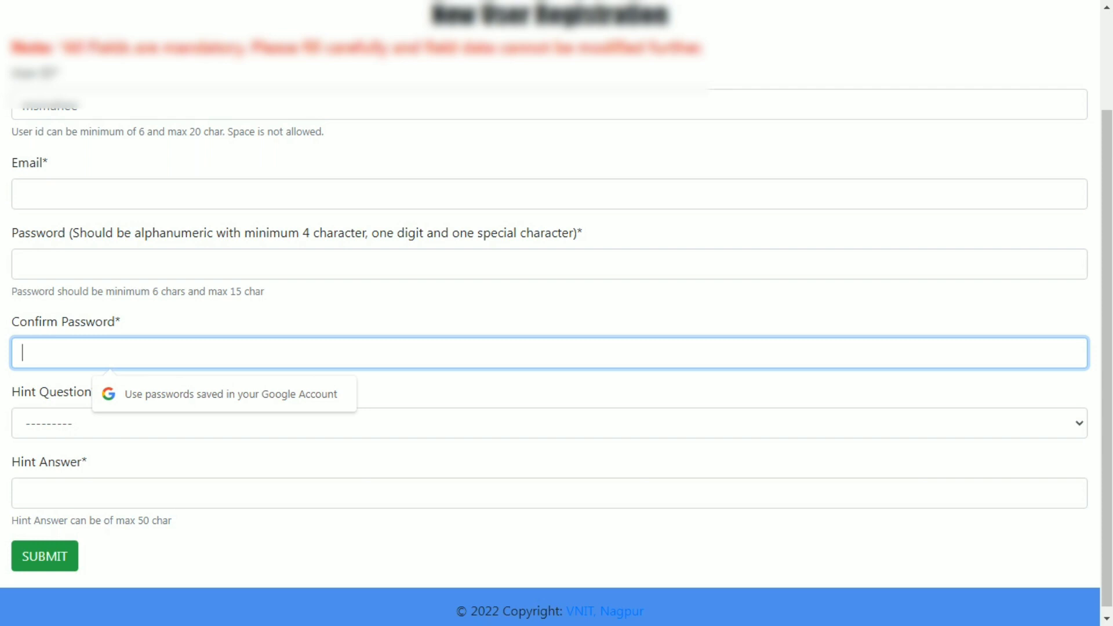
- Choose 'What is your favourite food?' as the hint question and enter its answer
click(549, 423)
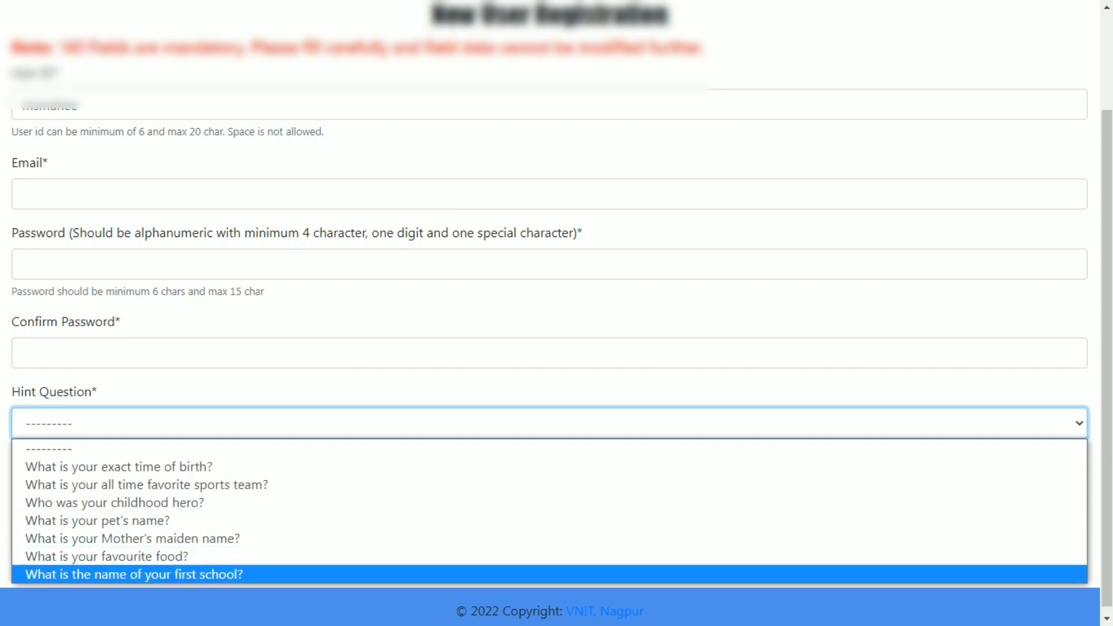
click(107, 556)
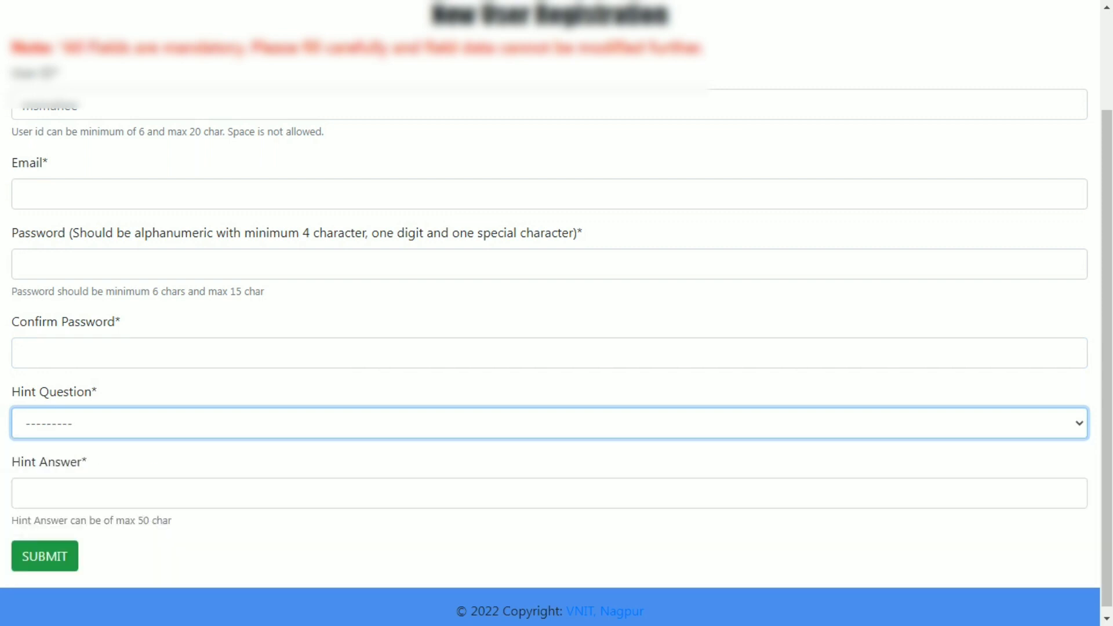
click(106, 493)
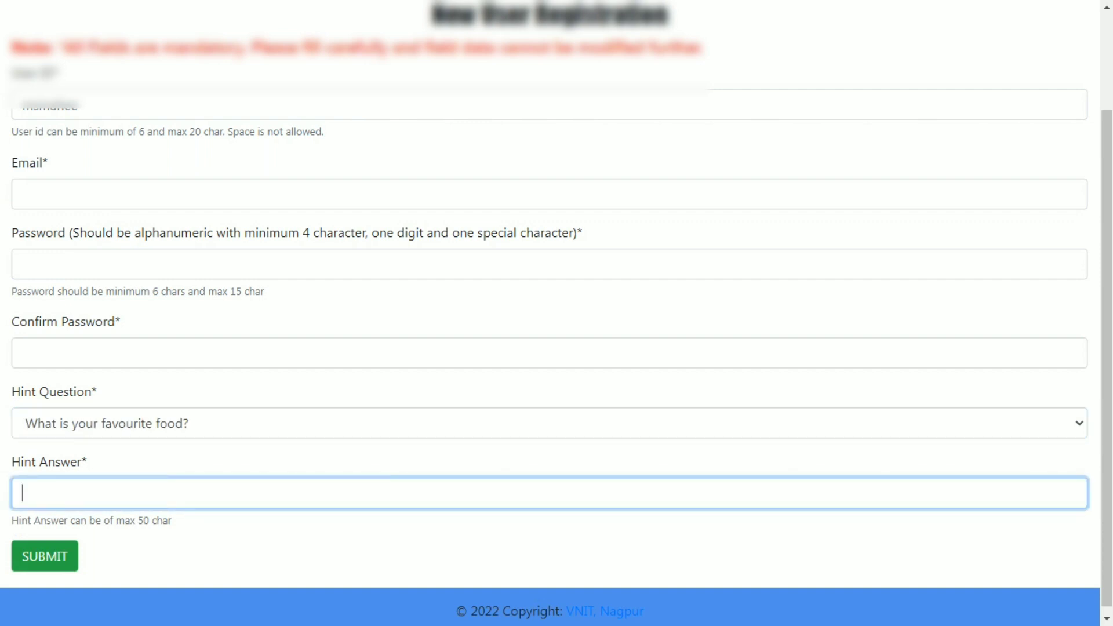
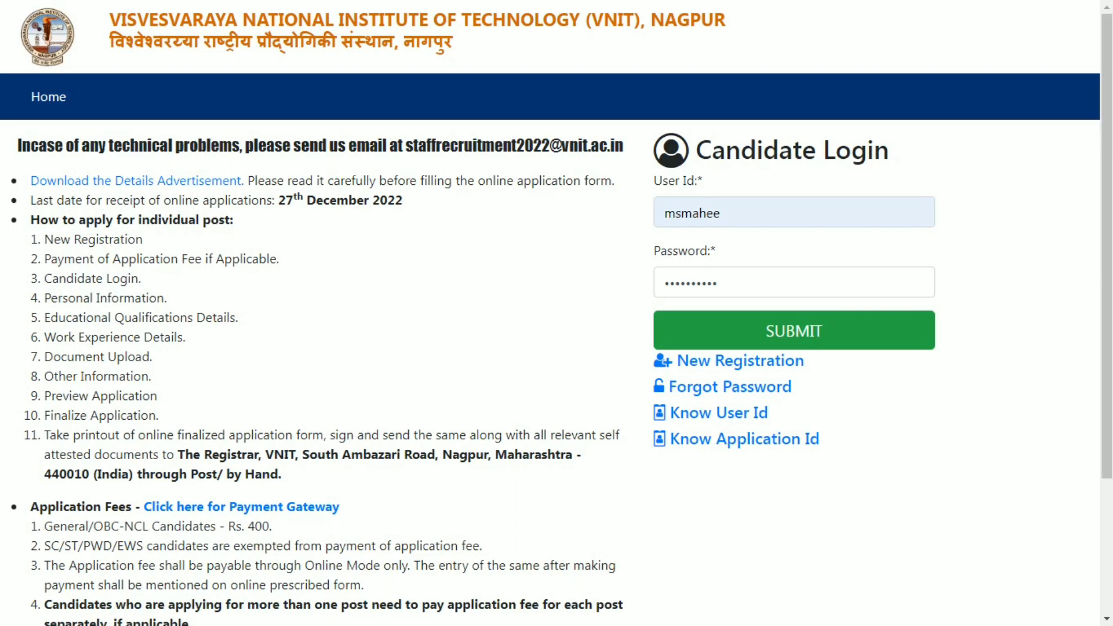
- Log in and proceed to complete the application form's Personal Information
click(794, 331)
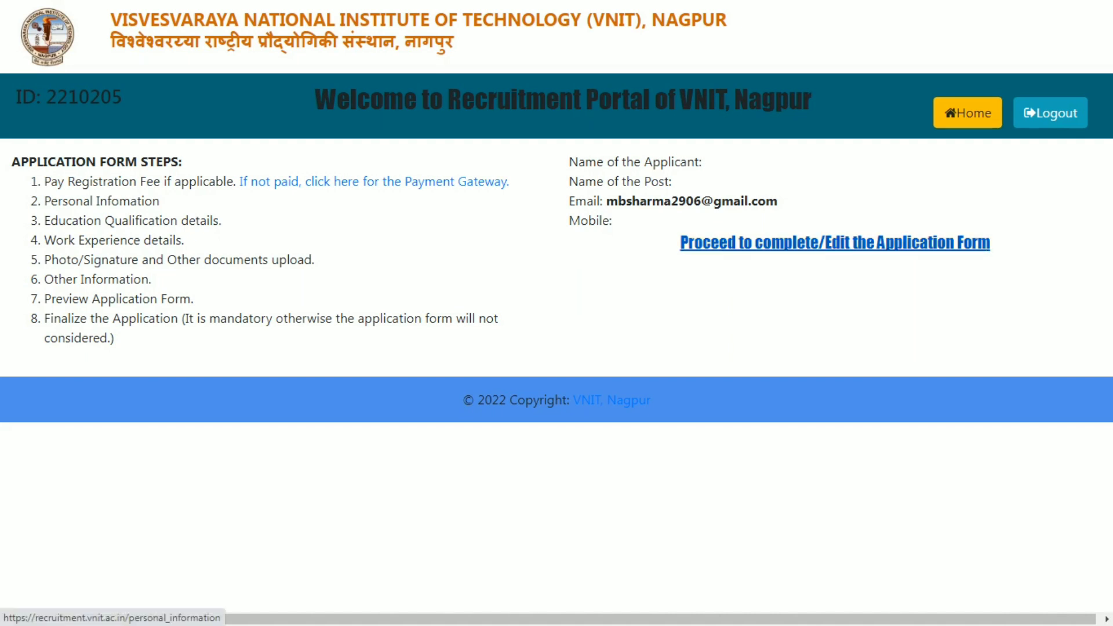
click(835, 242)
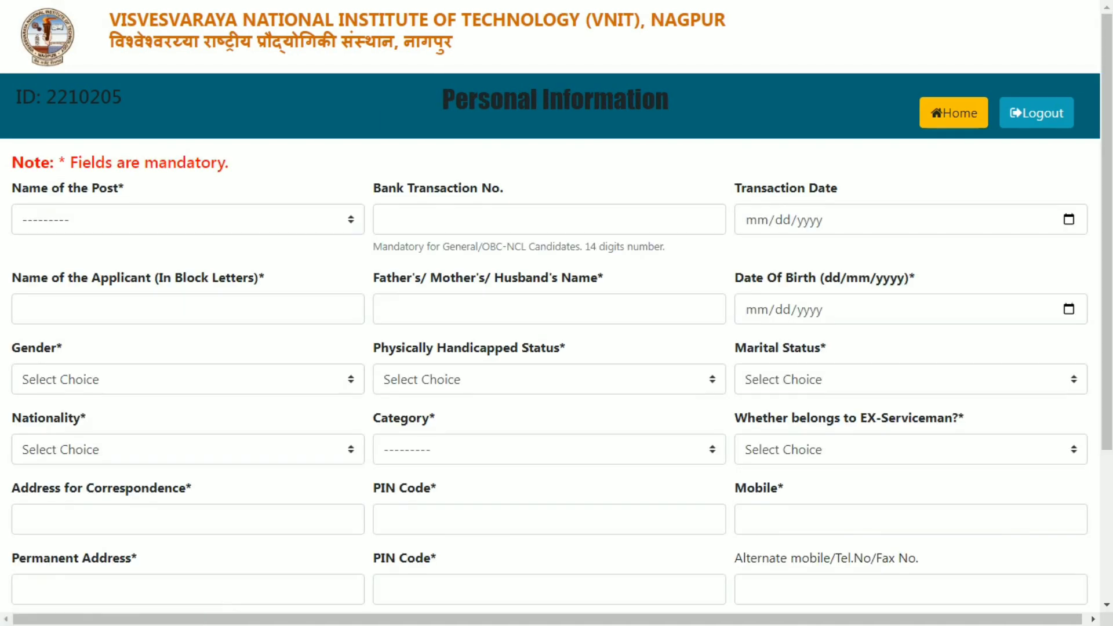
- Select Jr. Engineer (Civil) as the post, then move through the name fields to Date of Birth
click(186, 220)
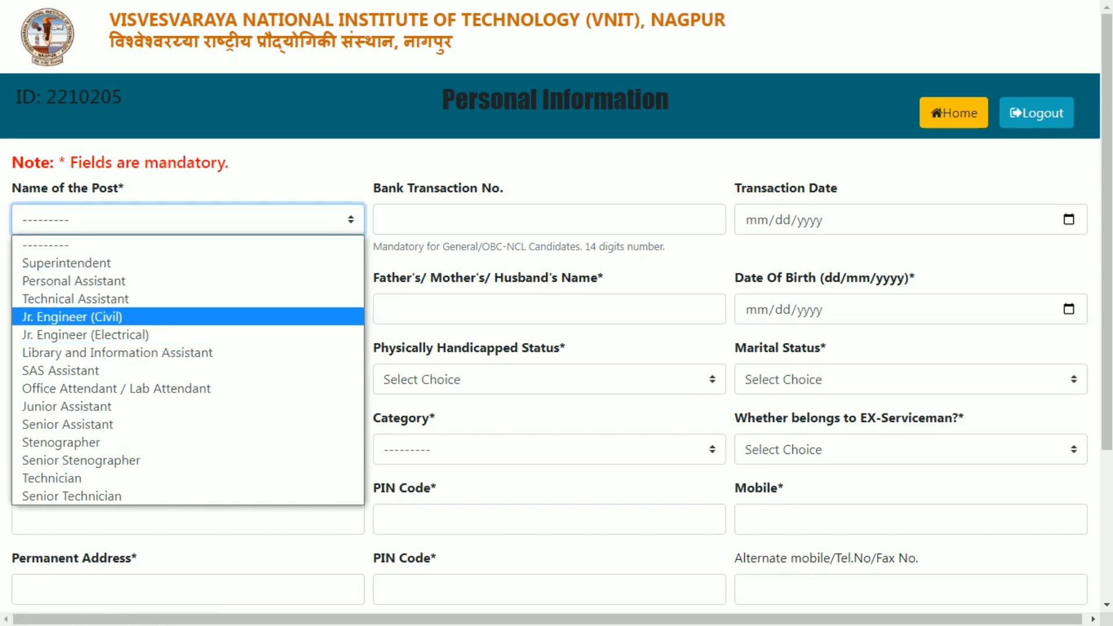
click(76, 316)
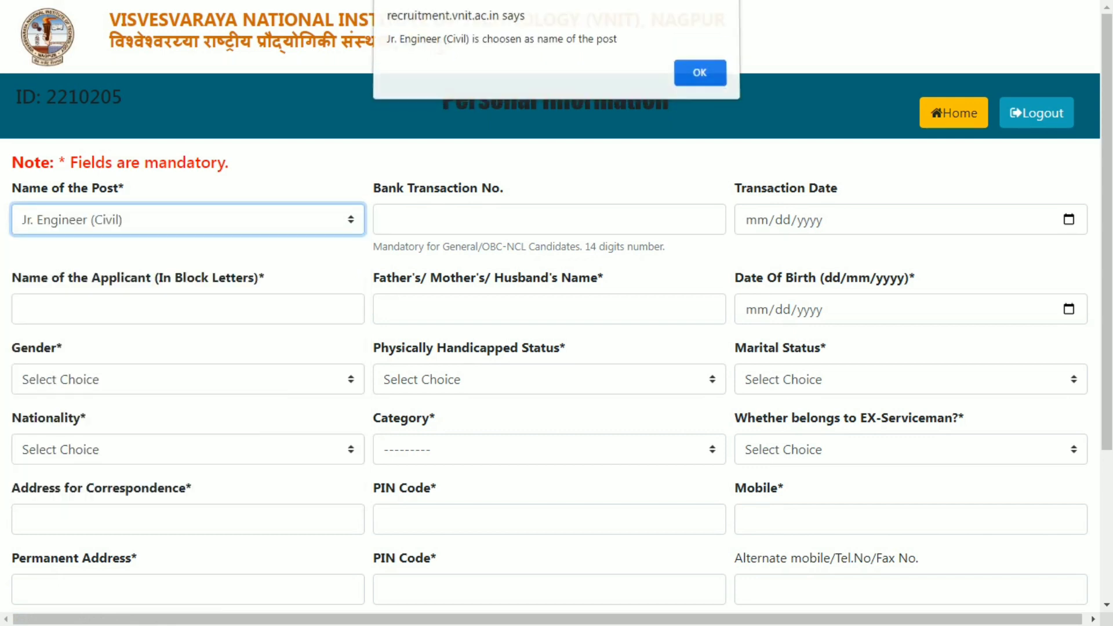
key(Return)
key(Tab)
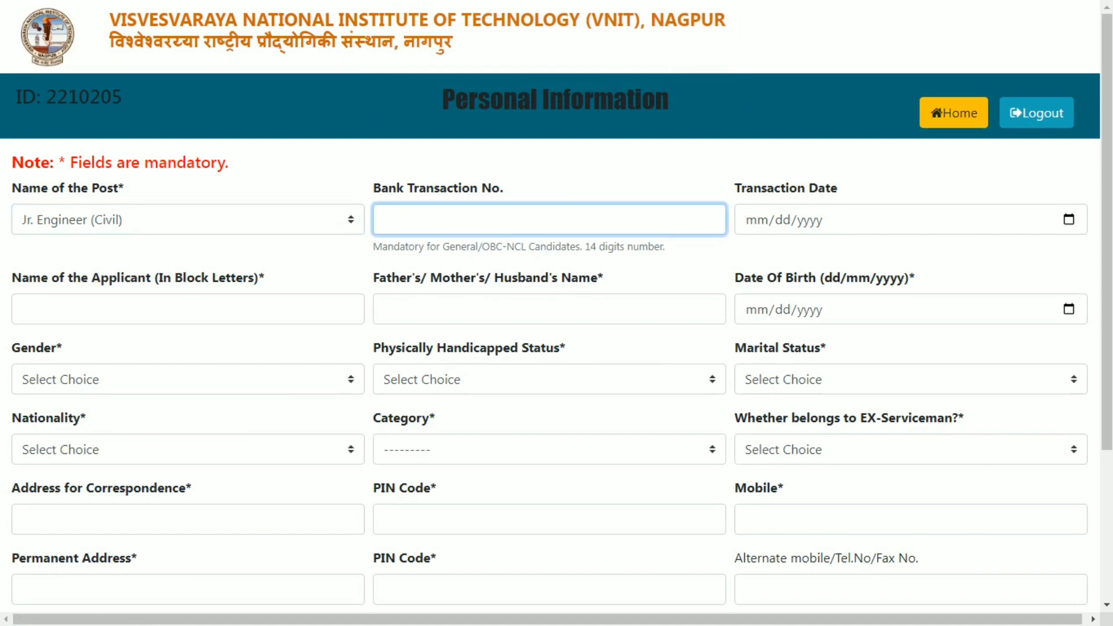
key(Tab)
key(Tab)
key(Tab)
key(Tab)
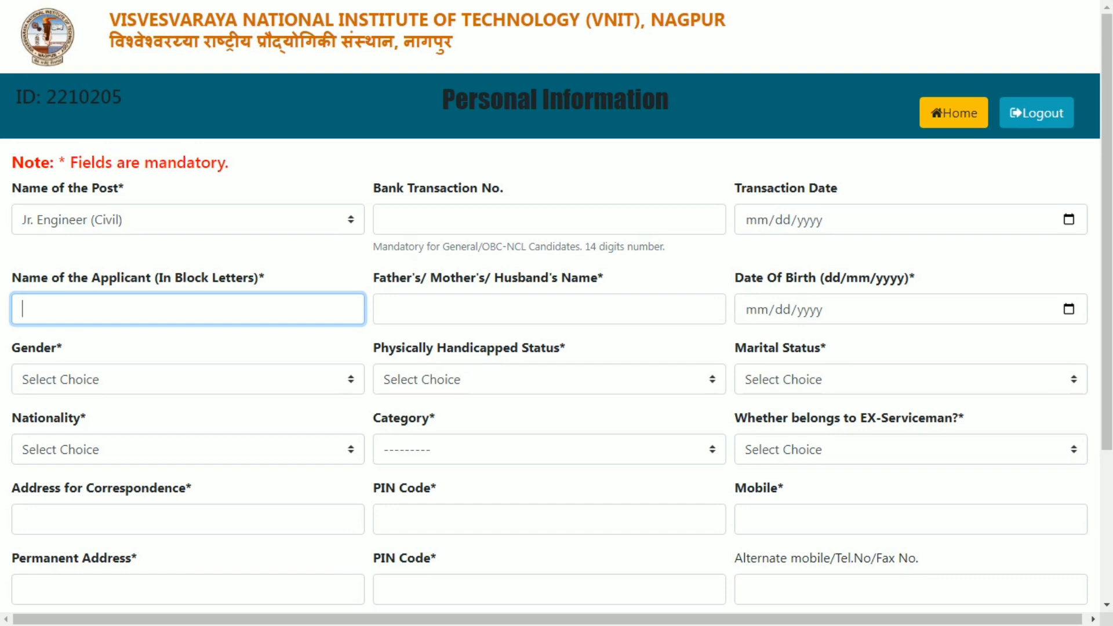
click(549, 309)
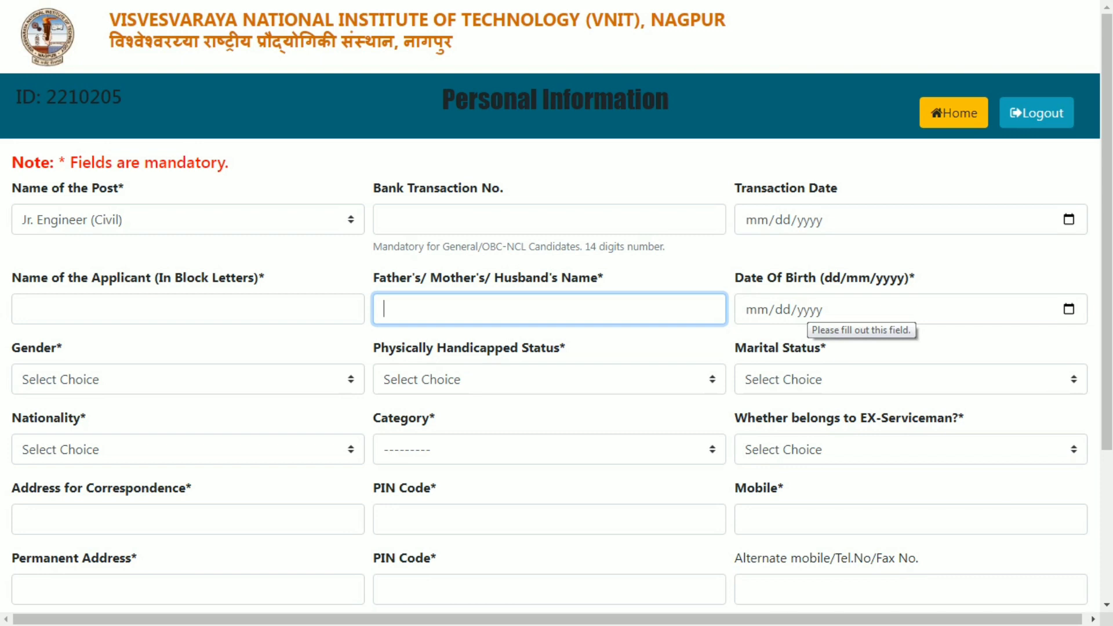
key(Tab)
key(Tab)
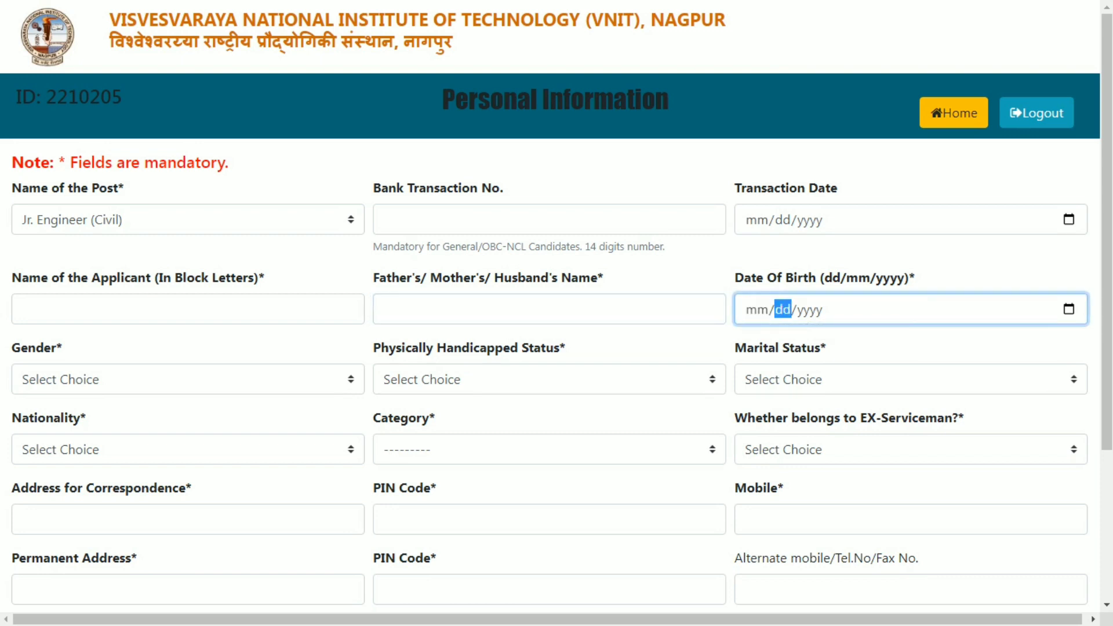
key(Tab)
key(Tab)
- Set gender to Male, physically handicapped to No and marital status to Unmarried
key(alt+Down)
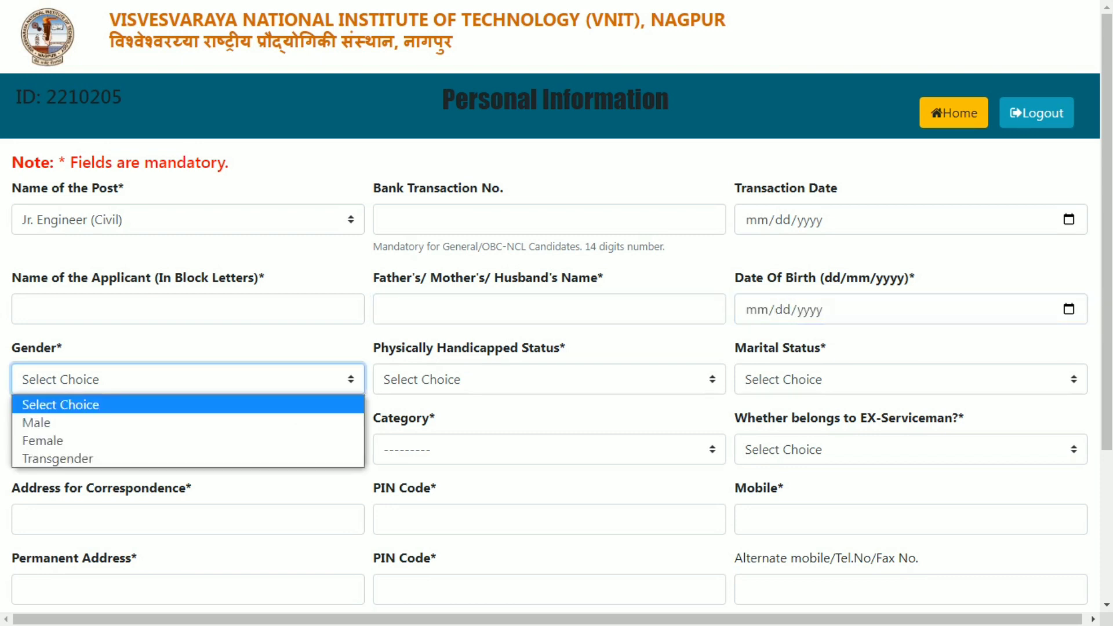
key(Down)
key(Return)
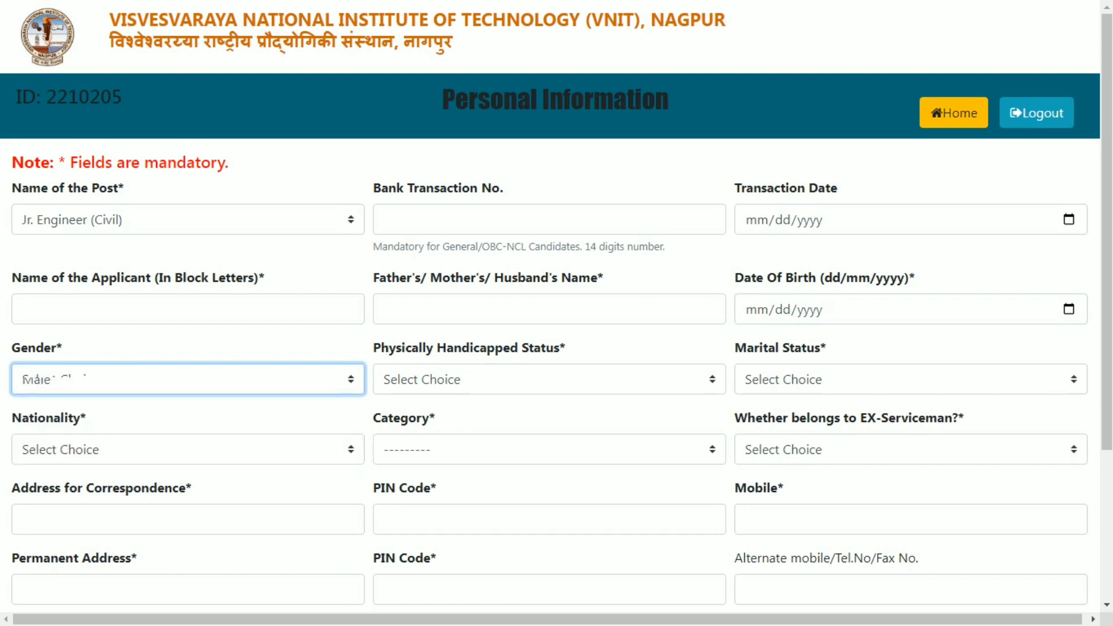
key(Tab)
key(alt+Down)
key(Down)
key(Down)
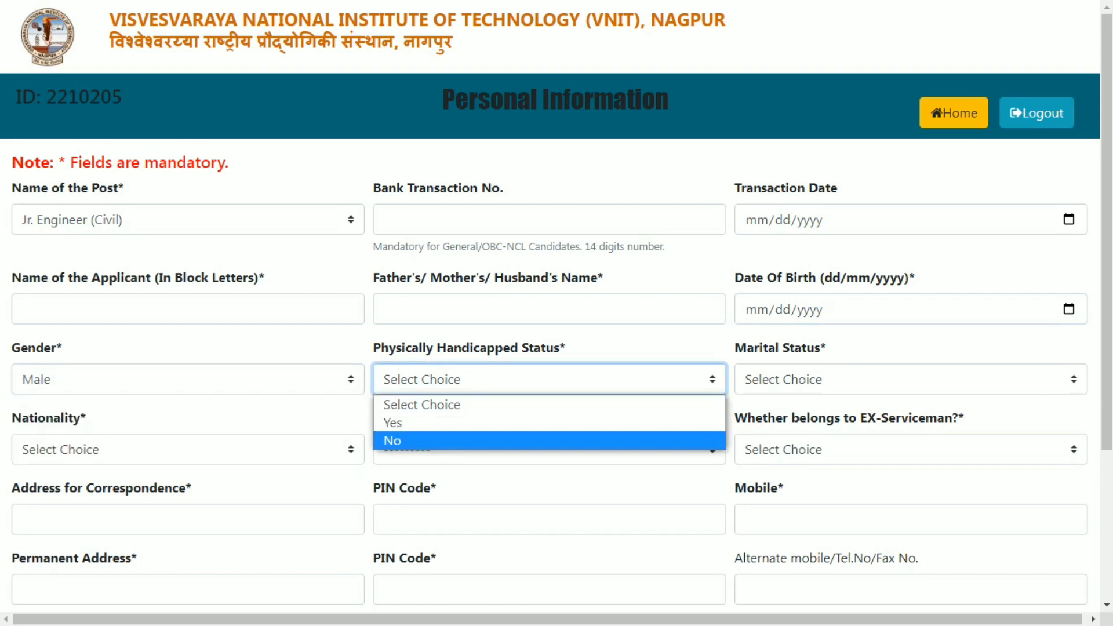
key(Return)
key(Tab)
key(alt+Down)
key(Down)
key(Down)
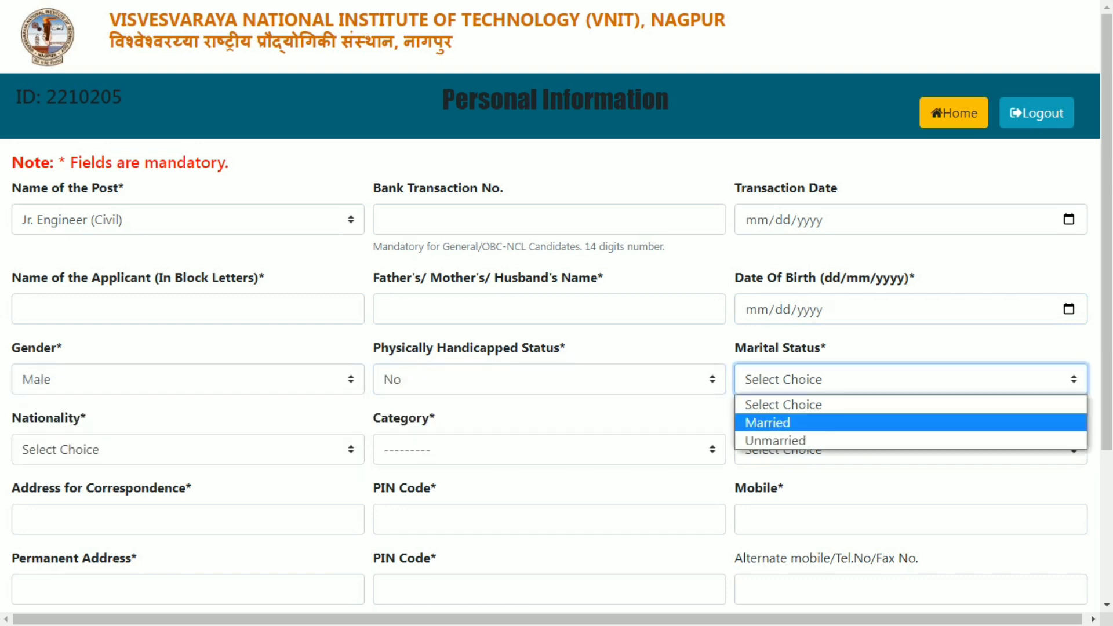
key(Return)
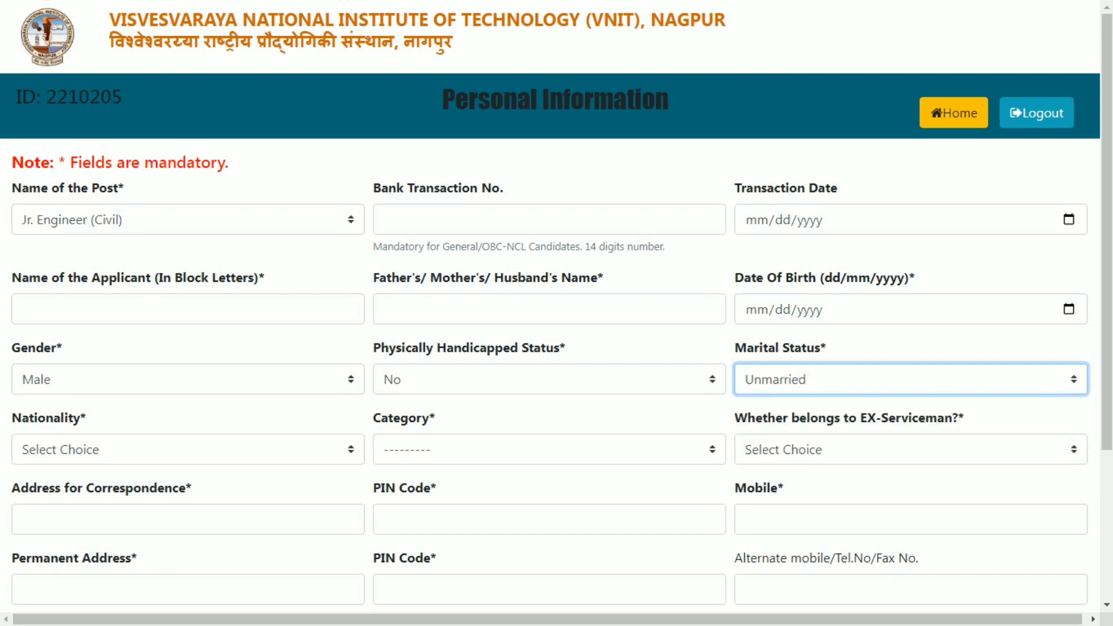
- Set nationality to Indian, category to SC and ex-serviceman to No
key(Tab)
key(alt+Down)
key(Down)
key(Return)
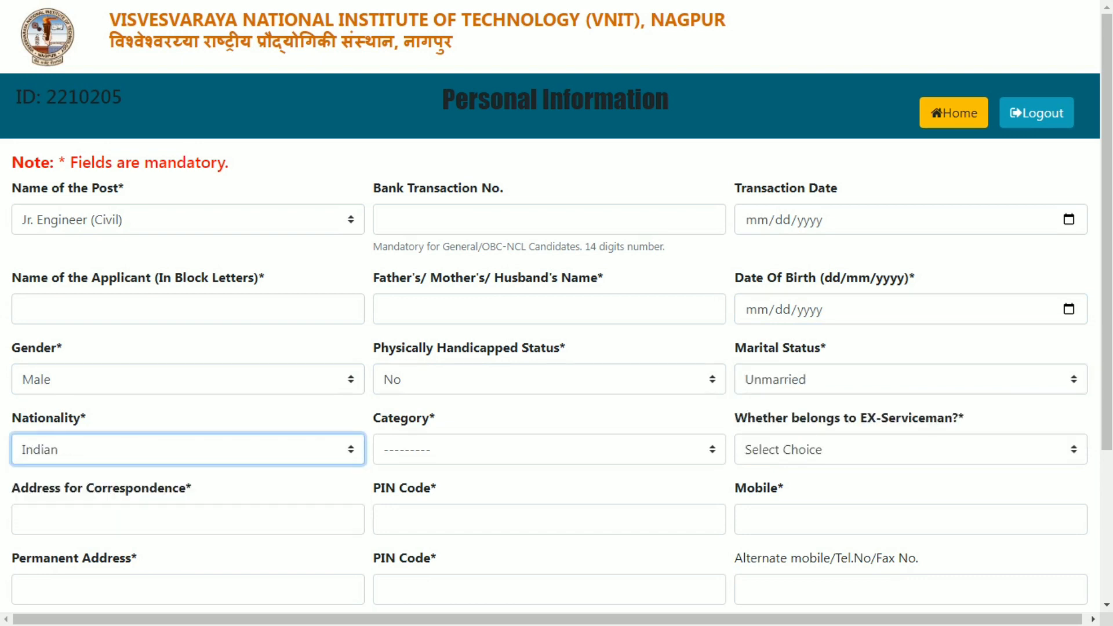
key(Tab)
key(alt+Down)
key(Down)
key(Down)
key(Down)
key(Down)
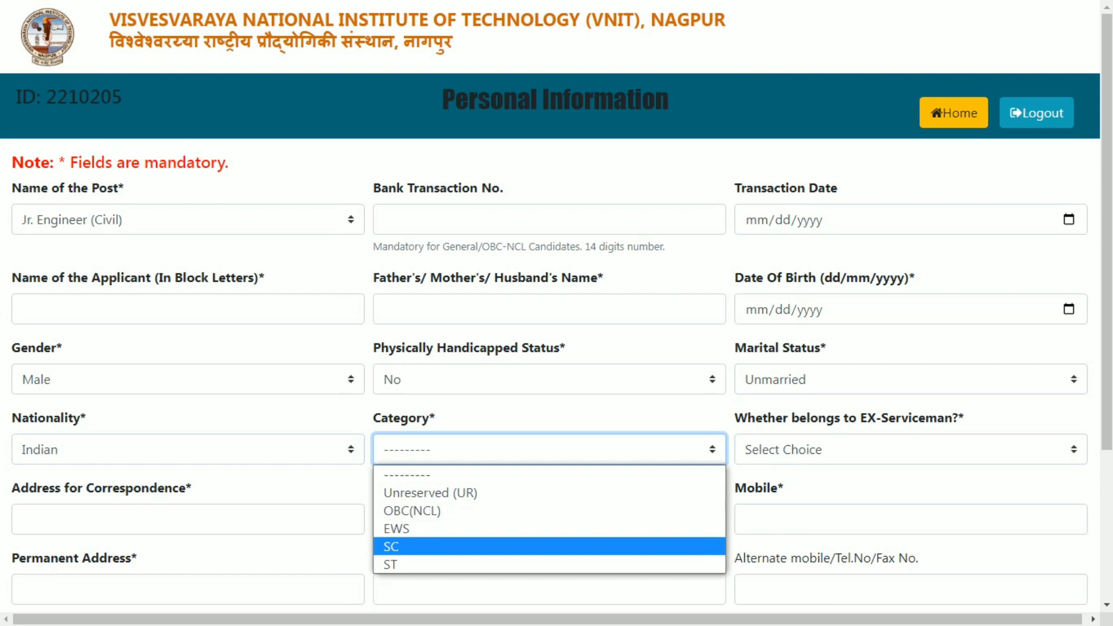
key(Return)
key(Tab)
key(alt+Down)
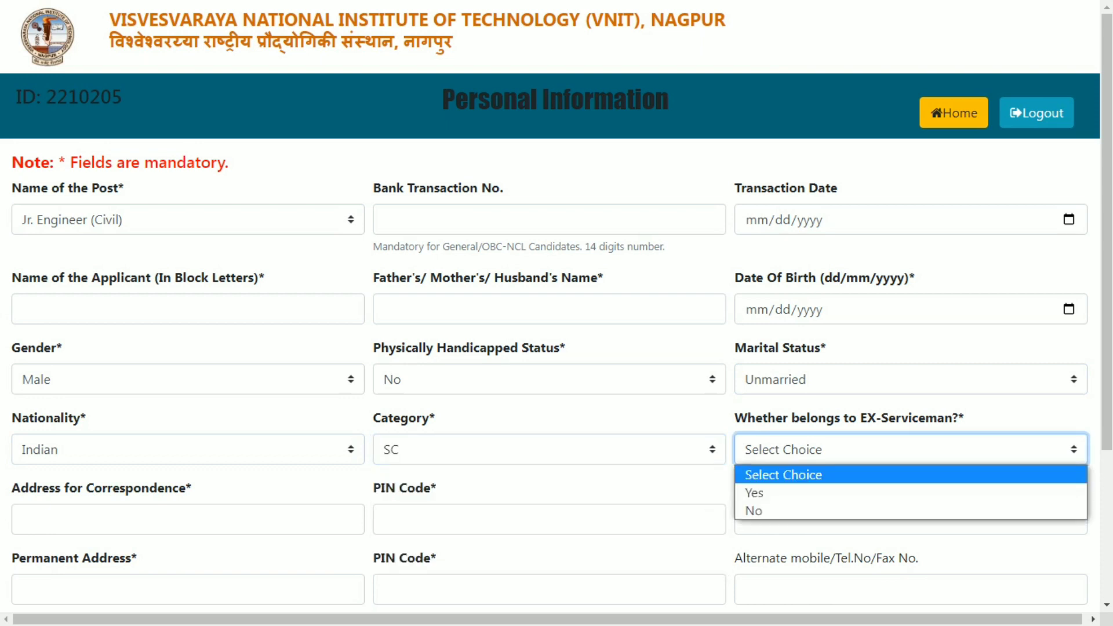
key(Down)
key(Down)
key(Return)
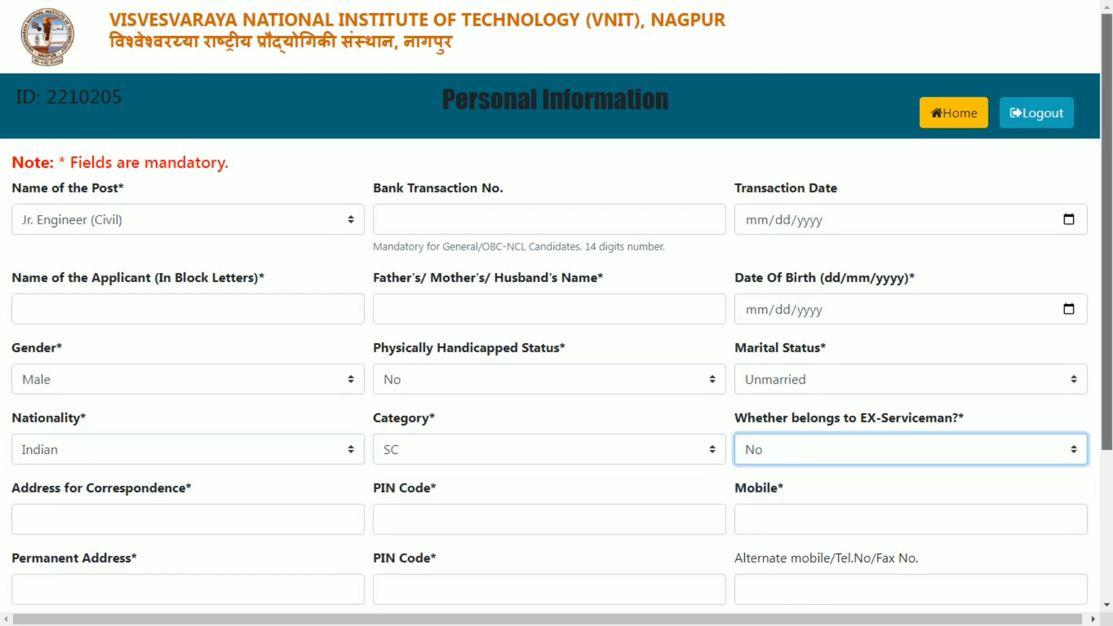
scroll(557, 313, down, 1)
scroll(557, 313, down, 2)
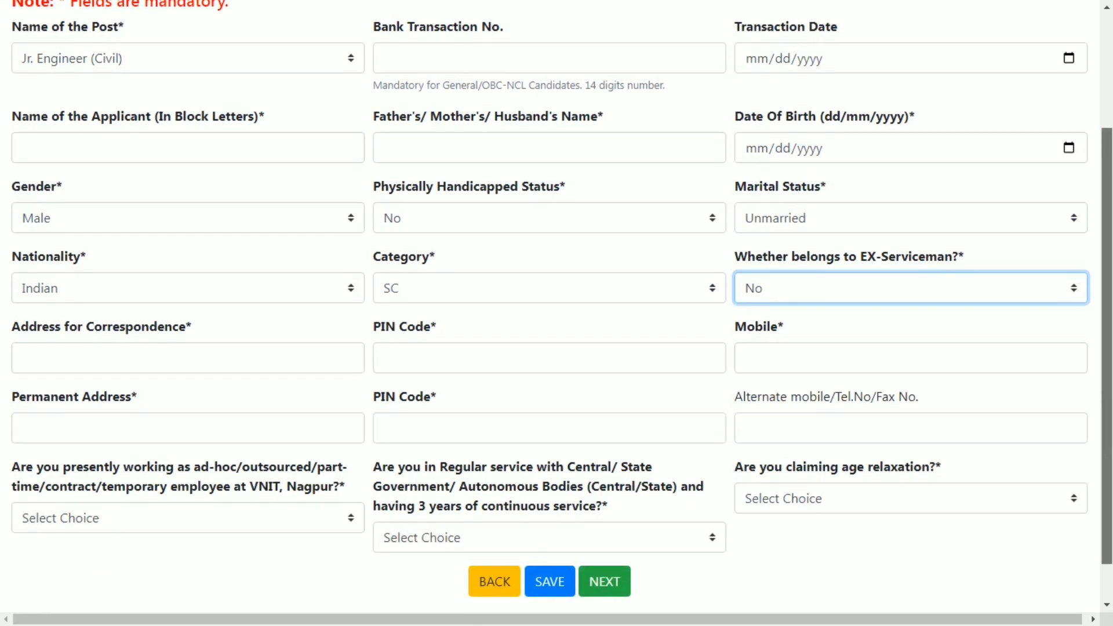
- Enter correspondence address 'barauth' with PIN 281201 and pass the permanent address fields
key(Tab)
text(b)
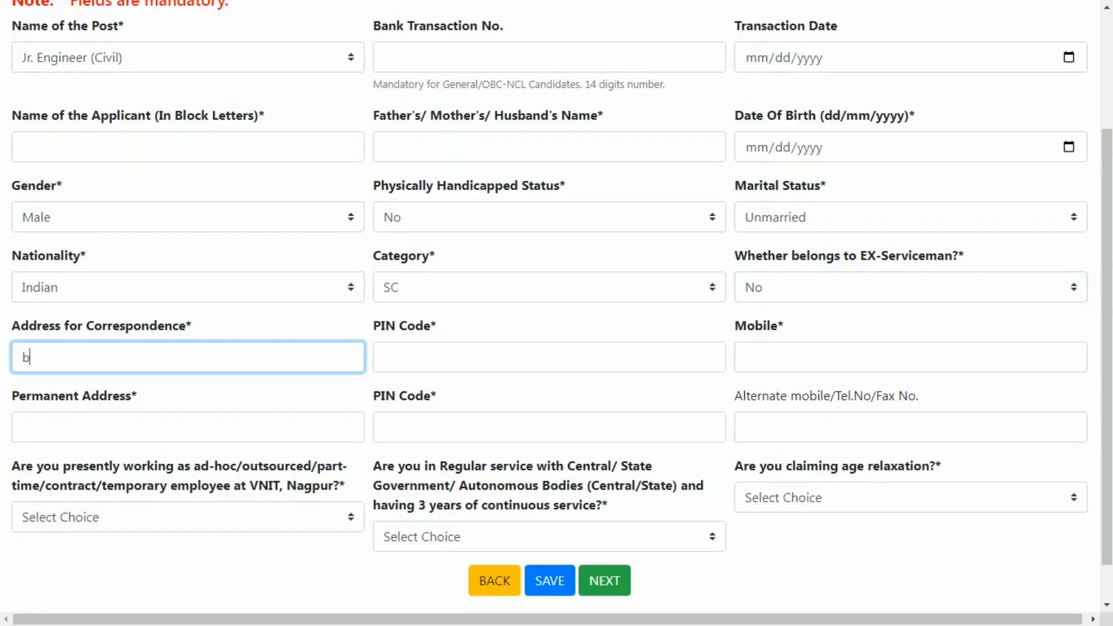
text(arauth)
key(Tab)
text(2)
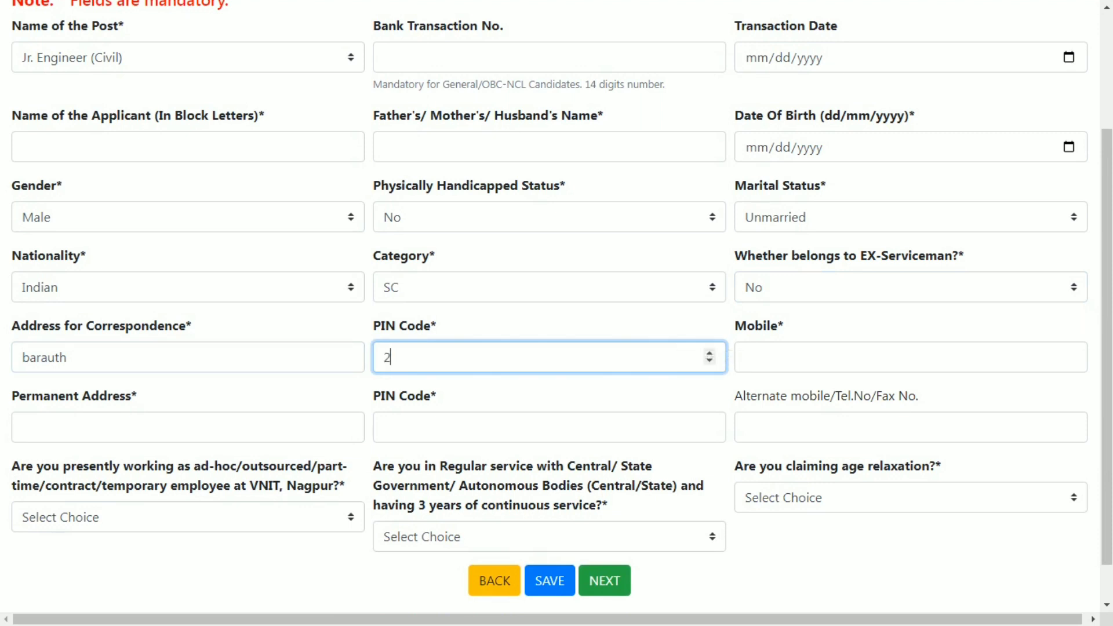
text(81201)
key(Tab)
scroll(549, 313, down, 1)
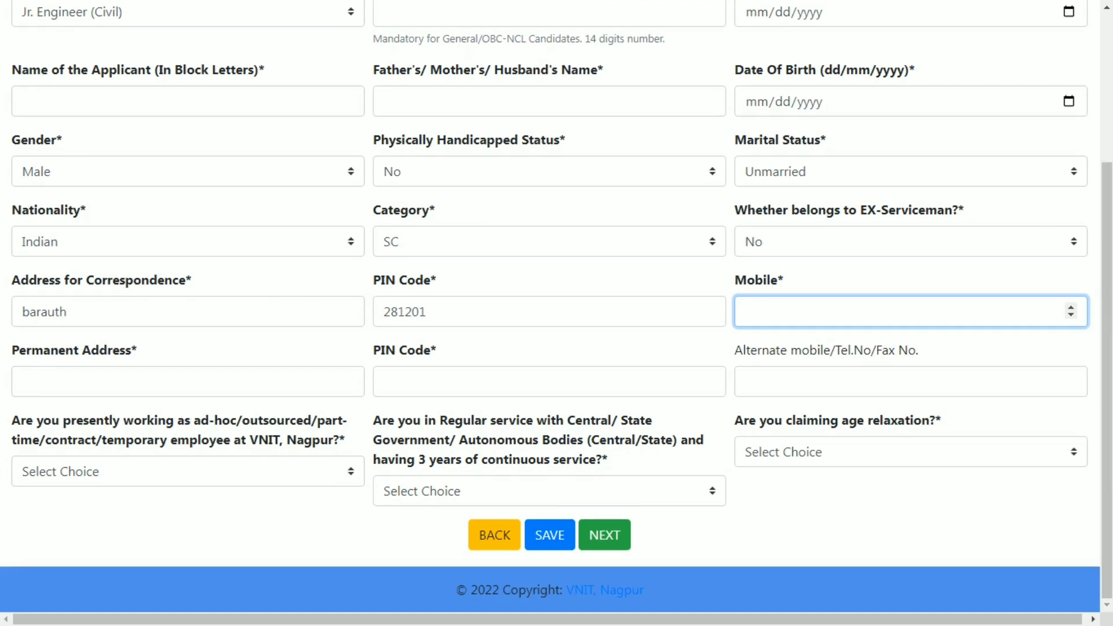
click(188, 382)
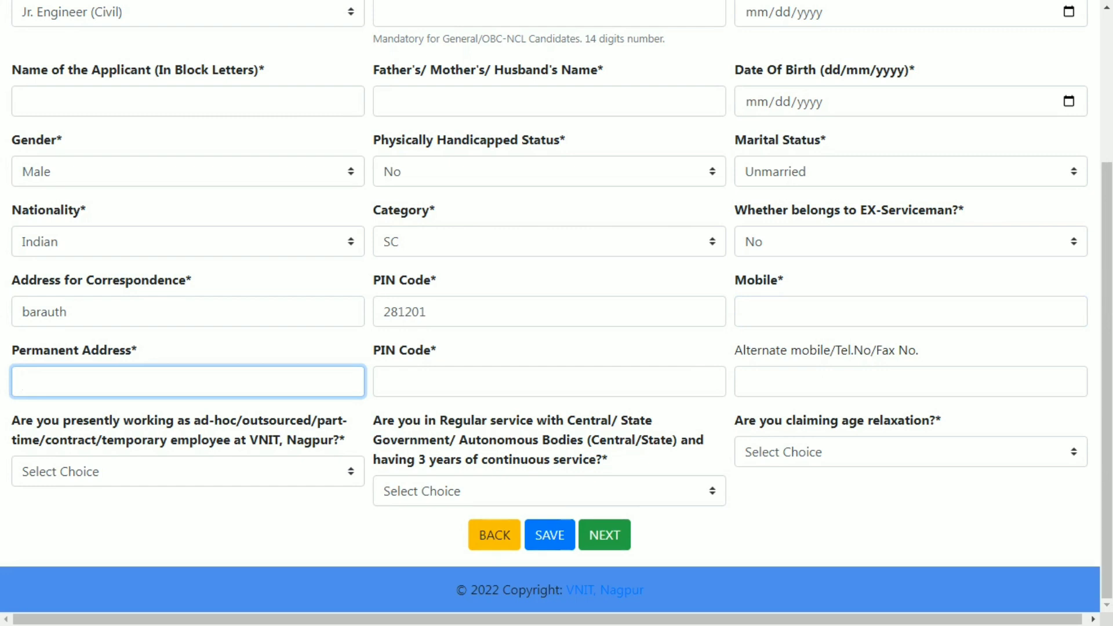
click(550, 382)
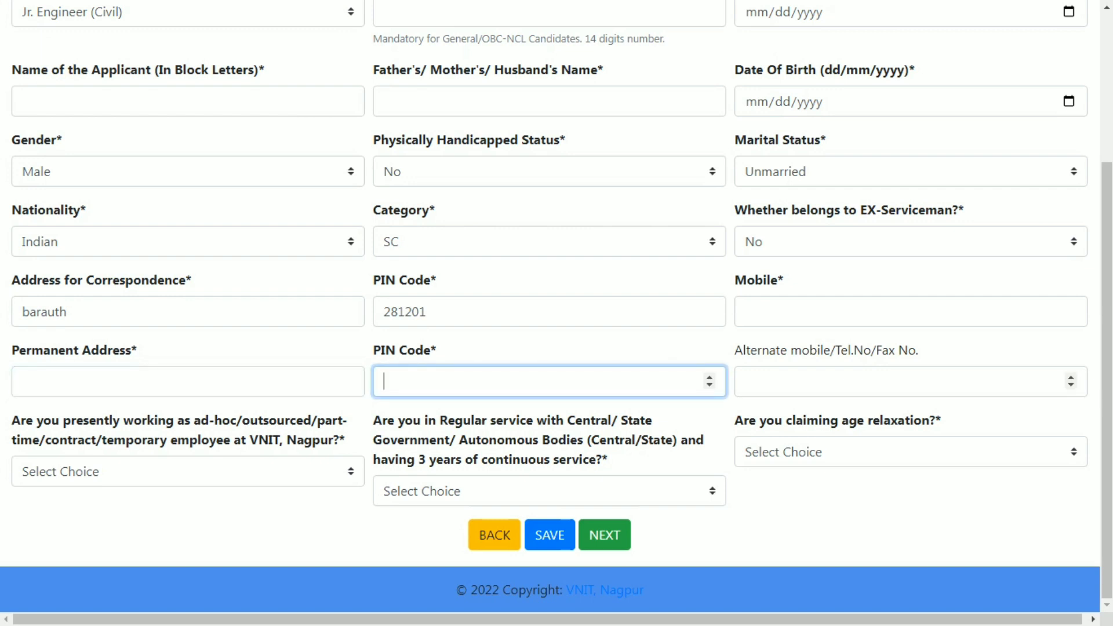
click(910, 381)
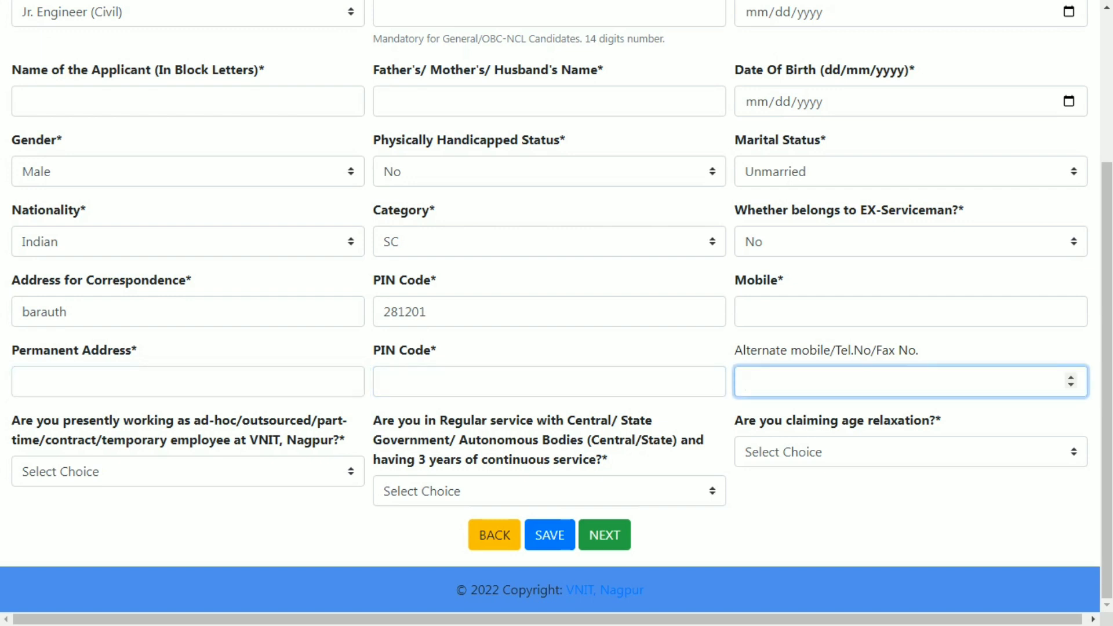
- Answer No to the presently working, regular service and age relaxation questions
click(187, 472)
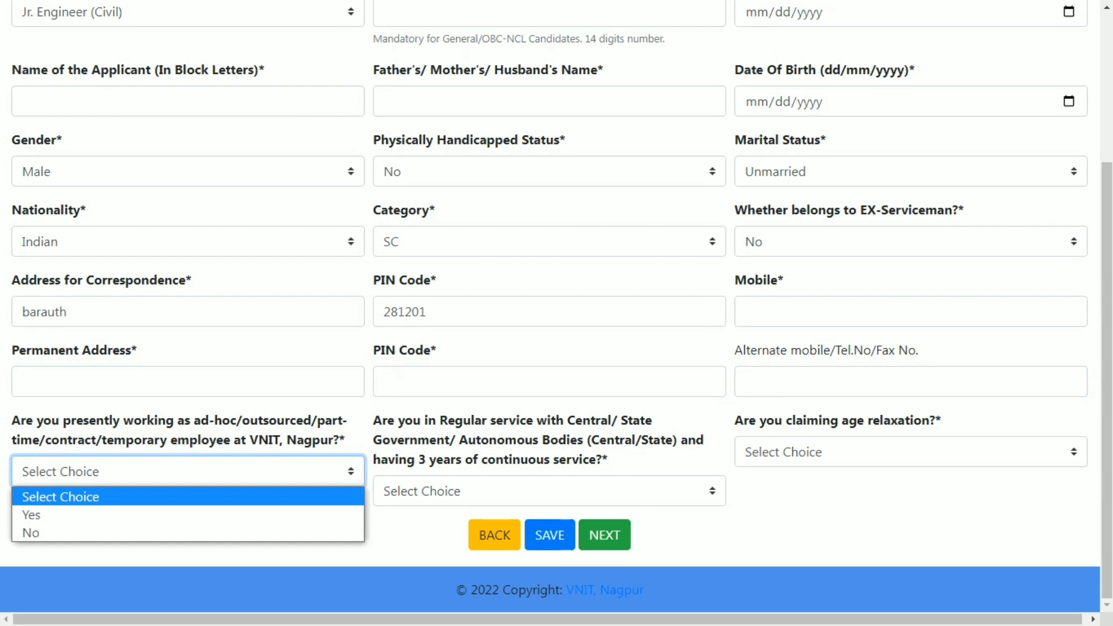
key(Down)
key(Down)
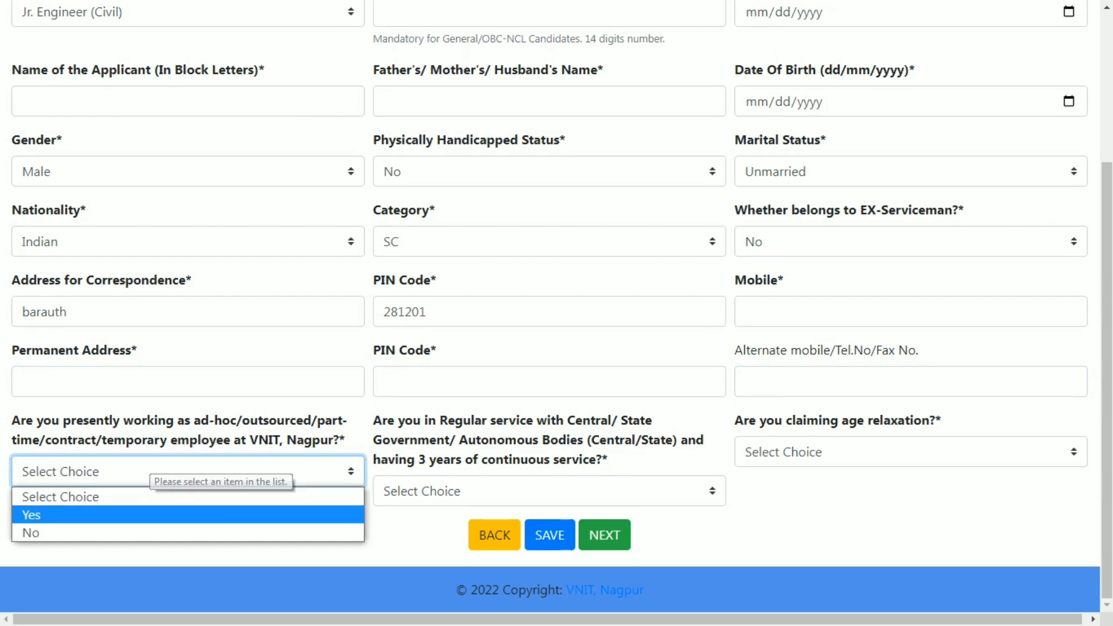
key(Return)
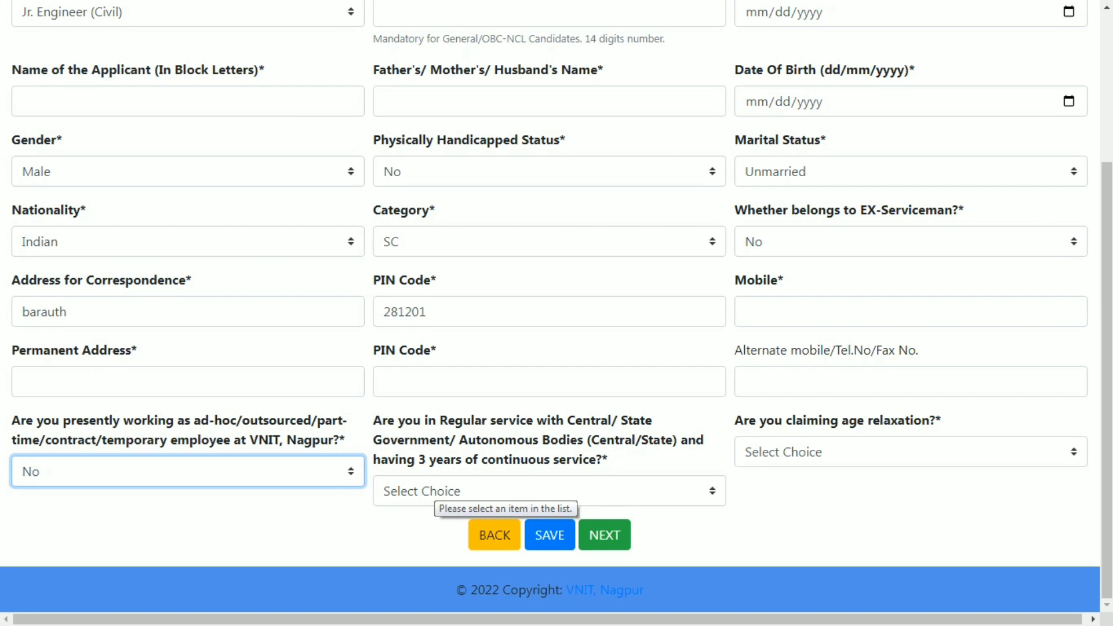
click(434, 491)
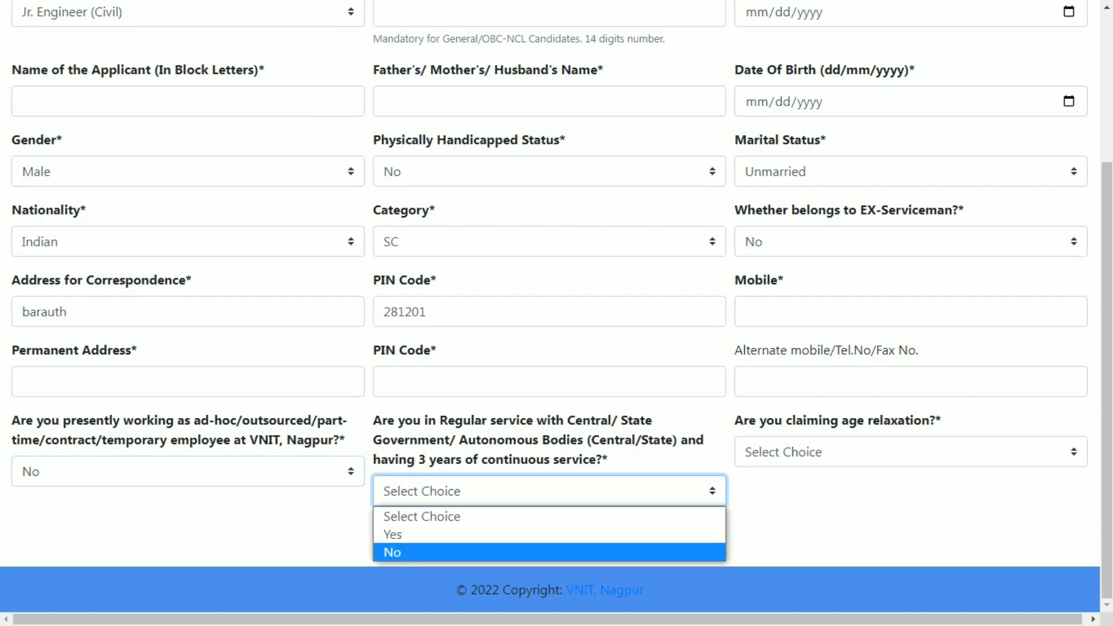
key(Return)
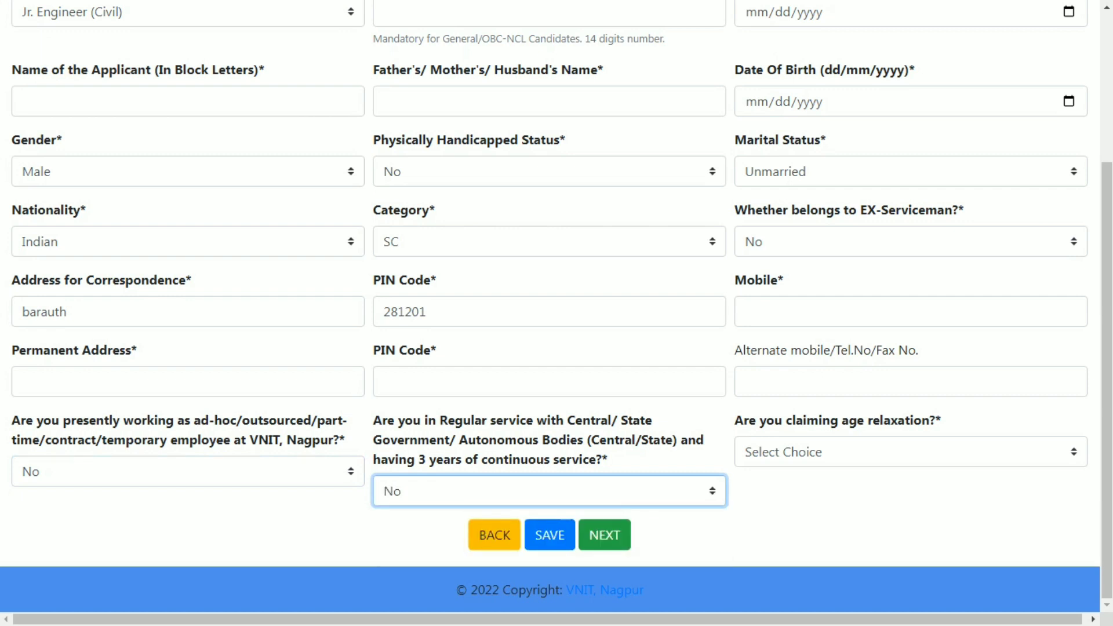
click(910, 451)
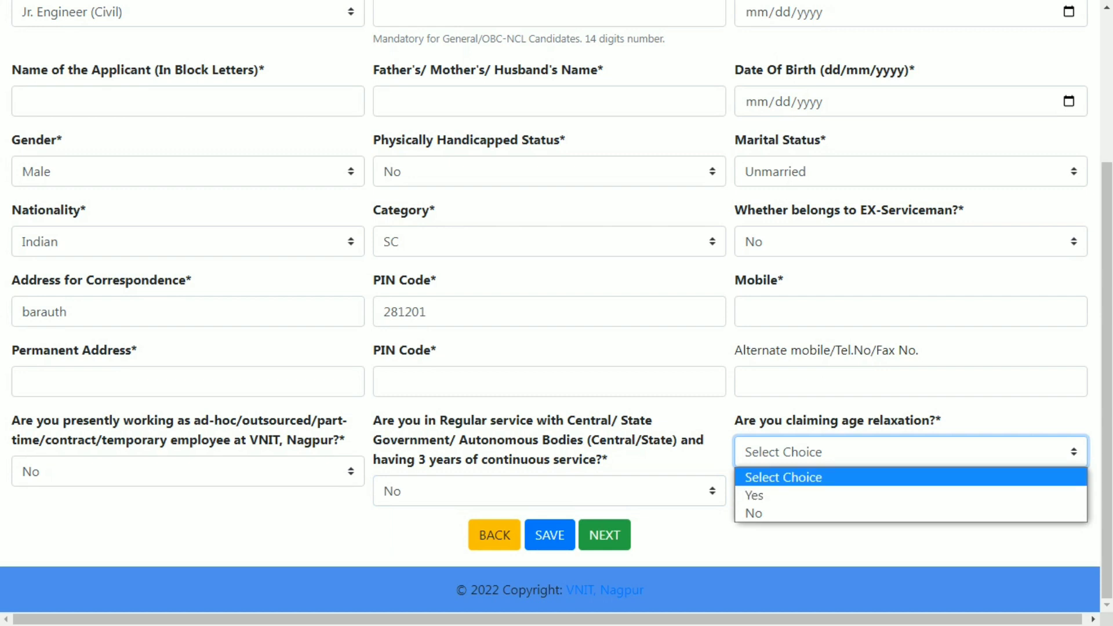
click(811, 513)
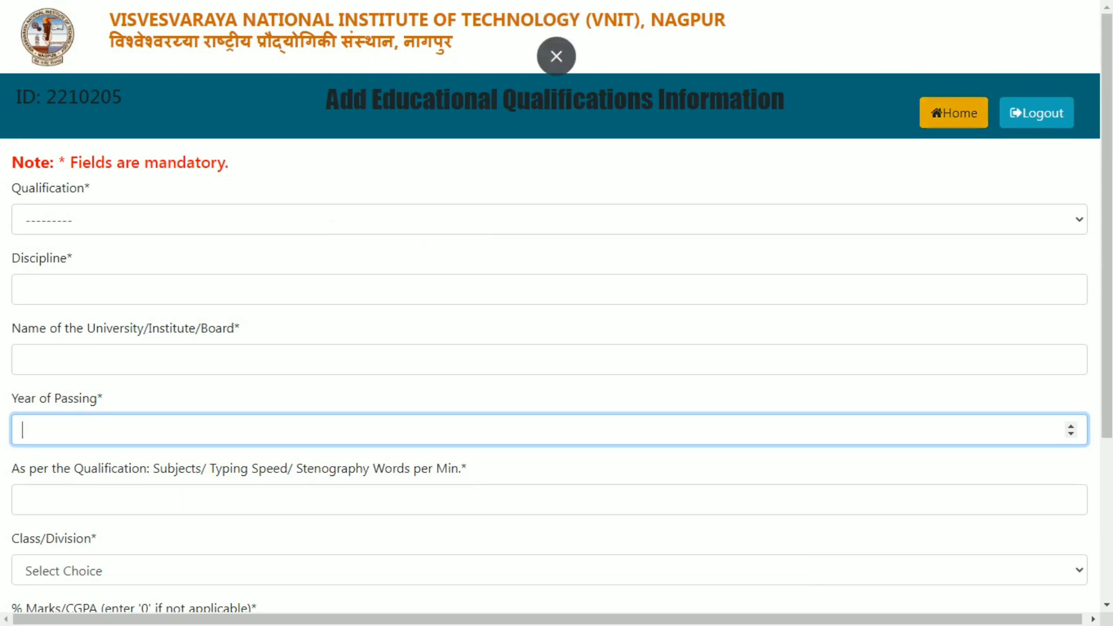
- Return Home, reopen the application form and press NEXT to reach Educational Qualifications
click(954, 113)
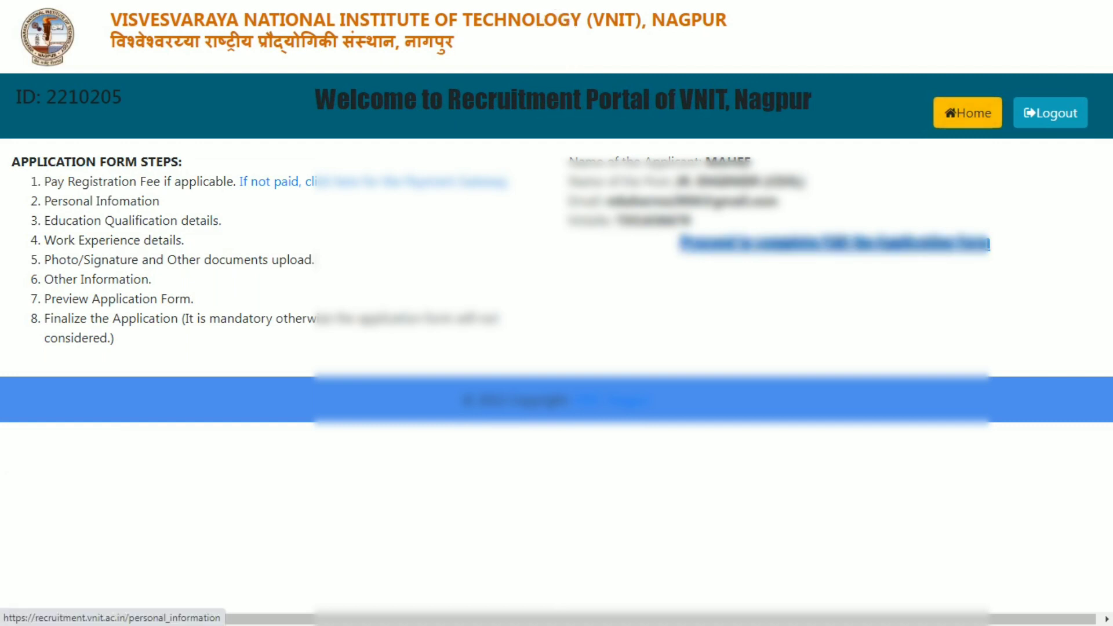
click(835, 243)
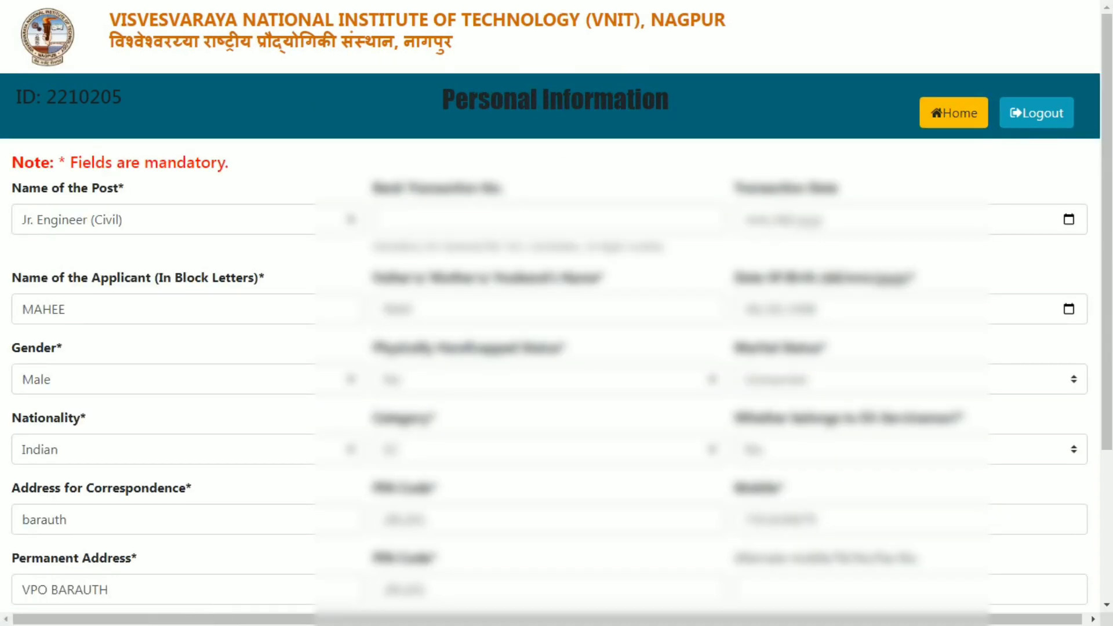
click(954, 113)
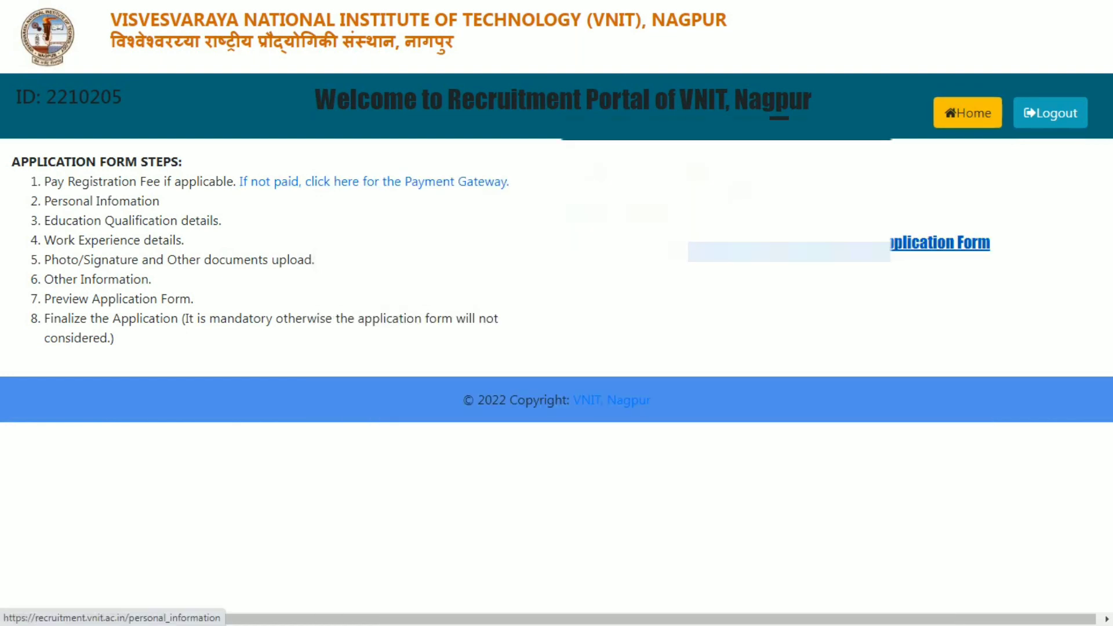
click(950, 243)
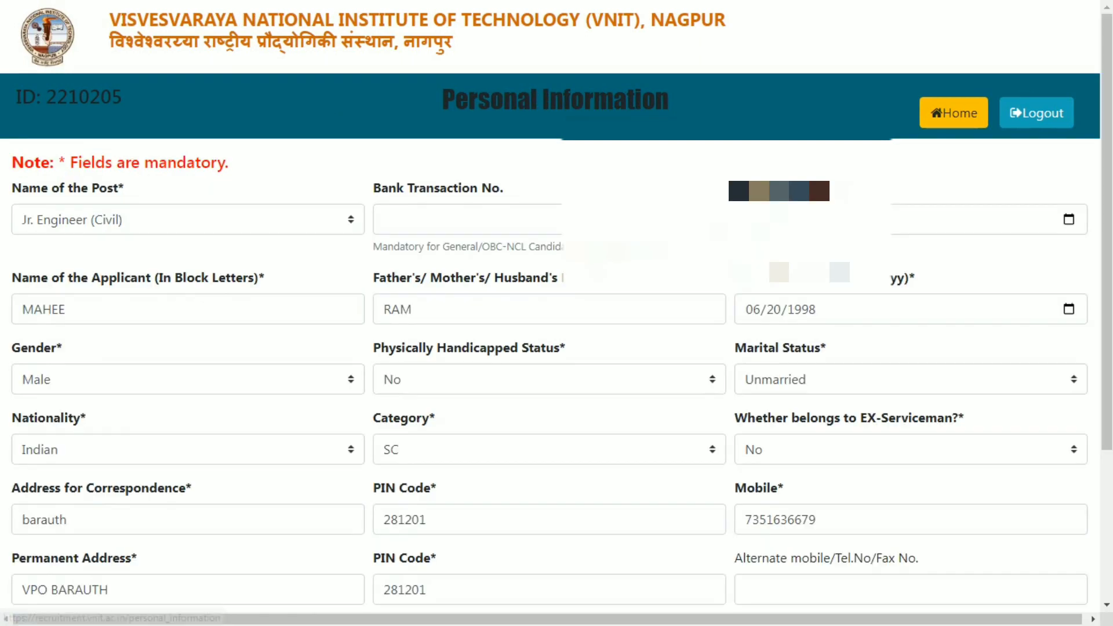
scroll(557, 313, down, 4)
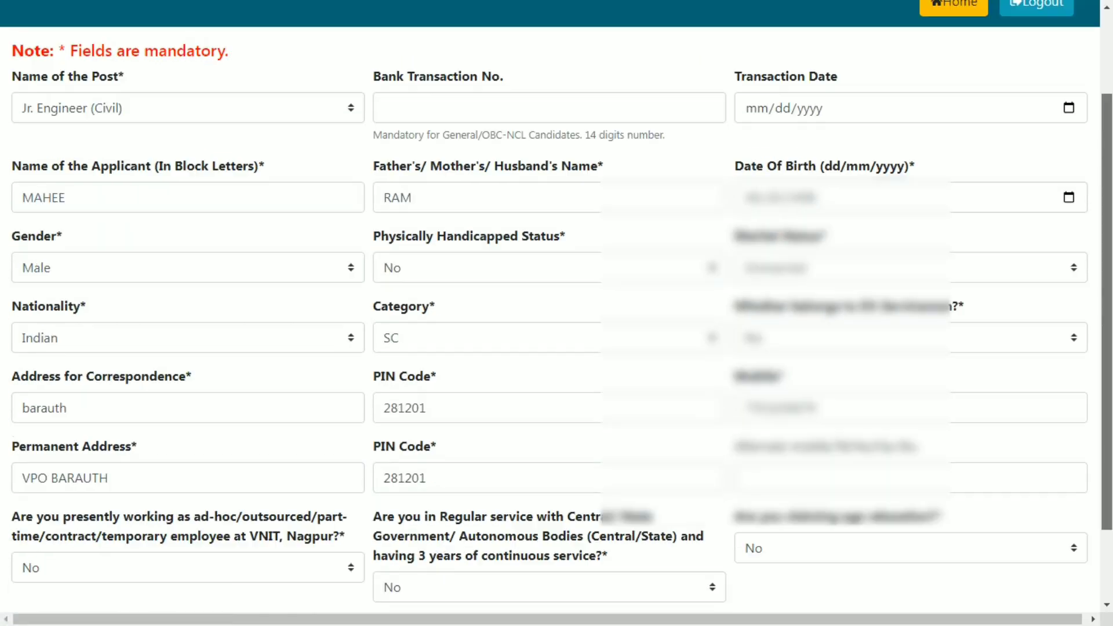
click(604, 535)
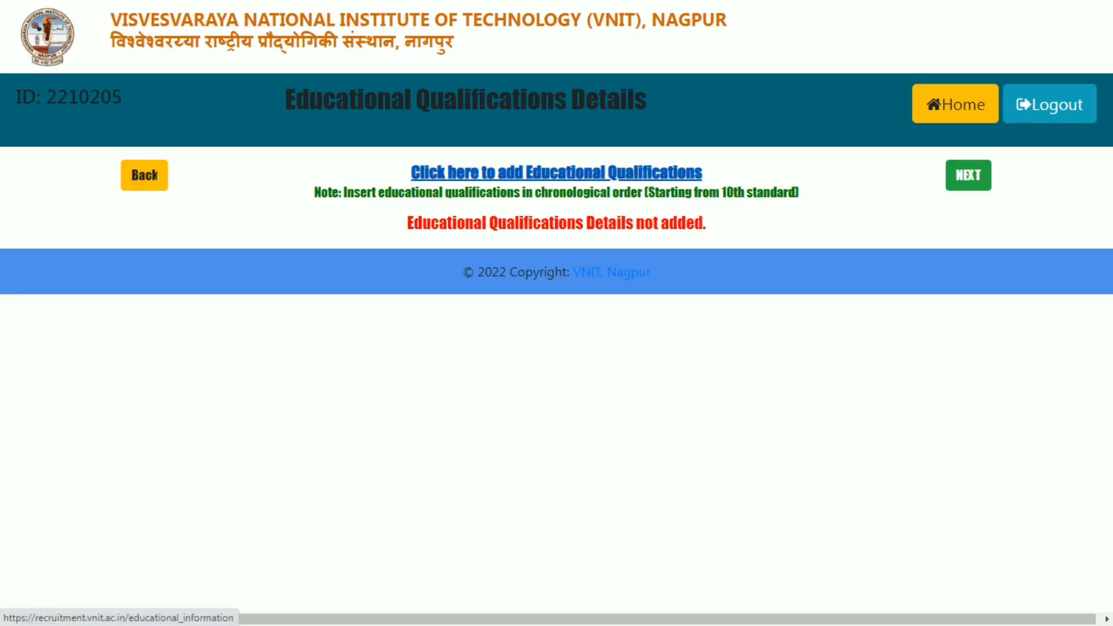
- Add a 10th or Equivalent qualification: discipline 10, board up, year 2013, subjects 40
click(557, 172)
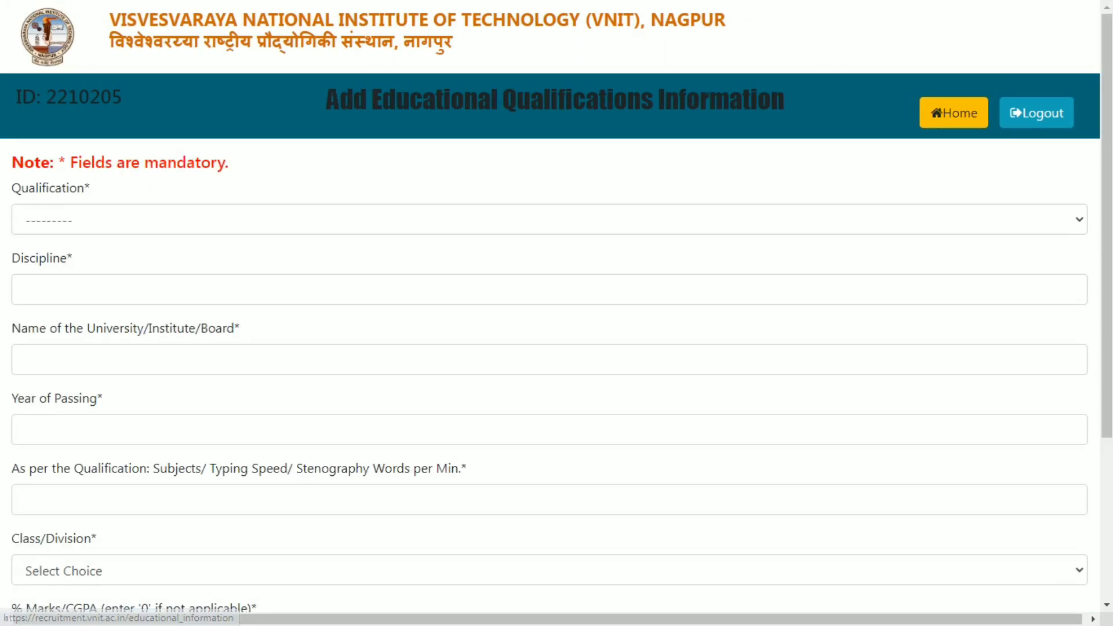
click(549, 220)
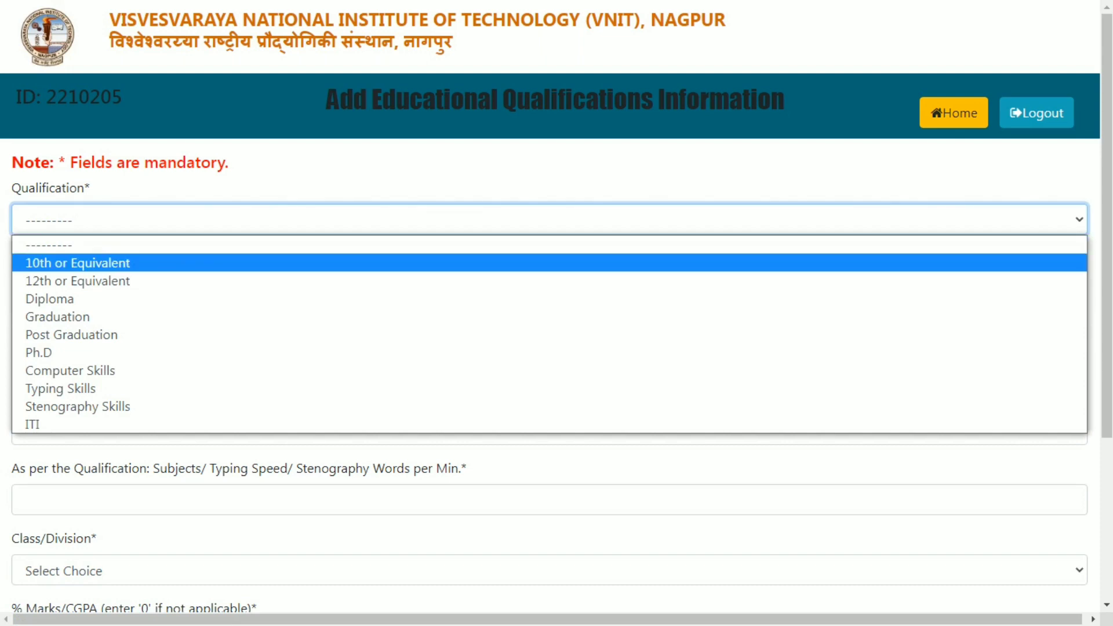
key(Return)
key(Tab)
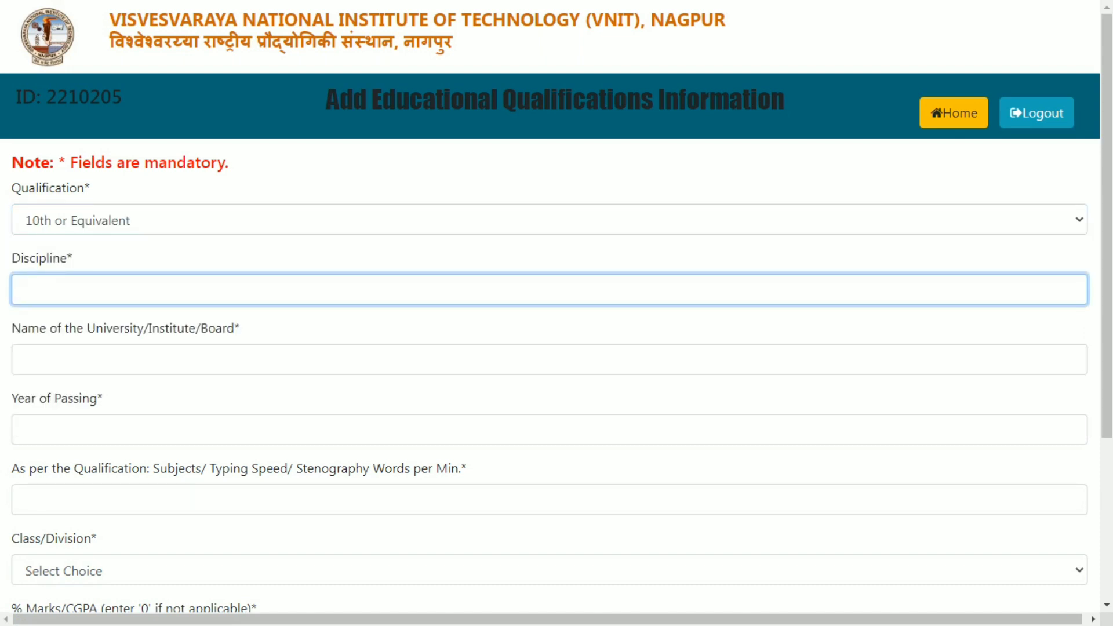
text(10)
key(Tab)
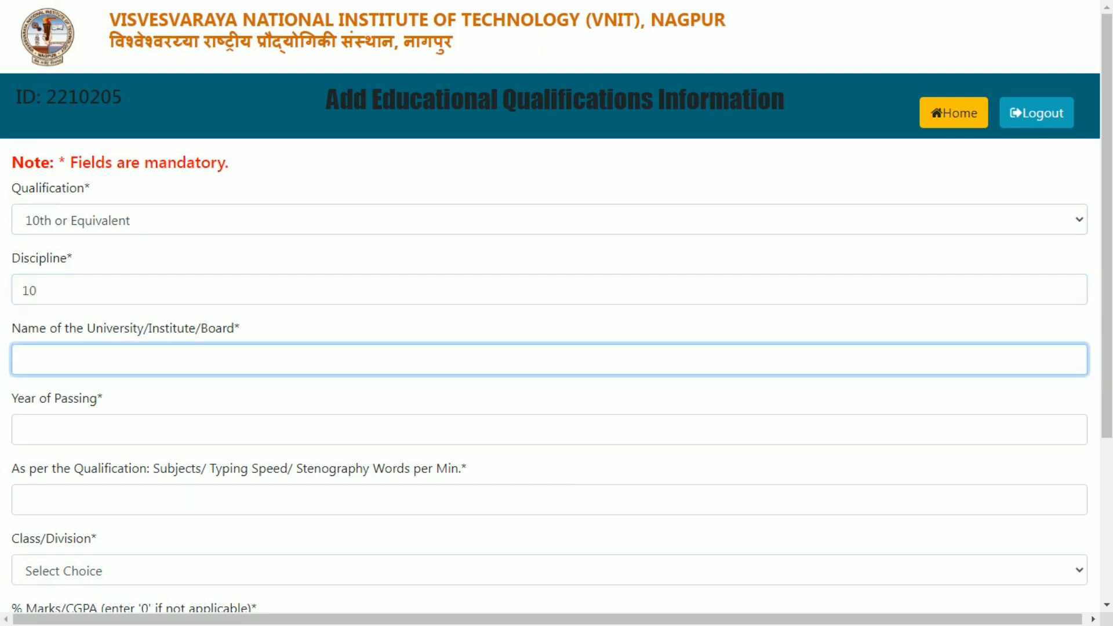
text(up)
key(Tab)
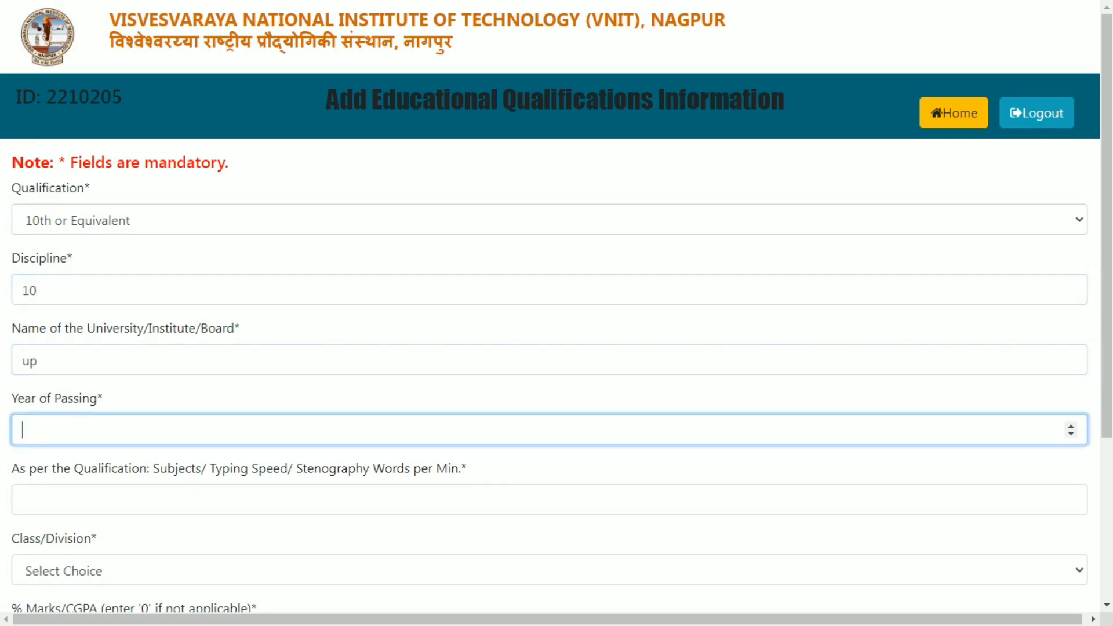
text(2013)
key(Tab)
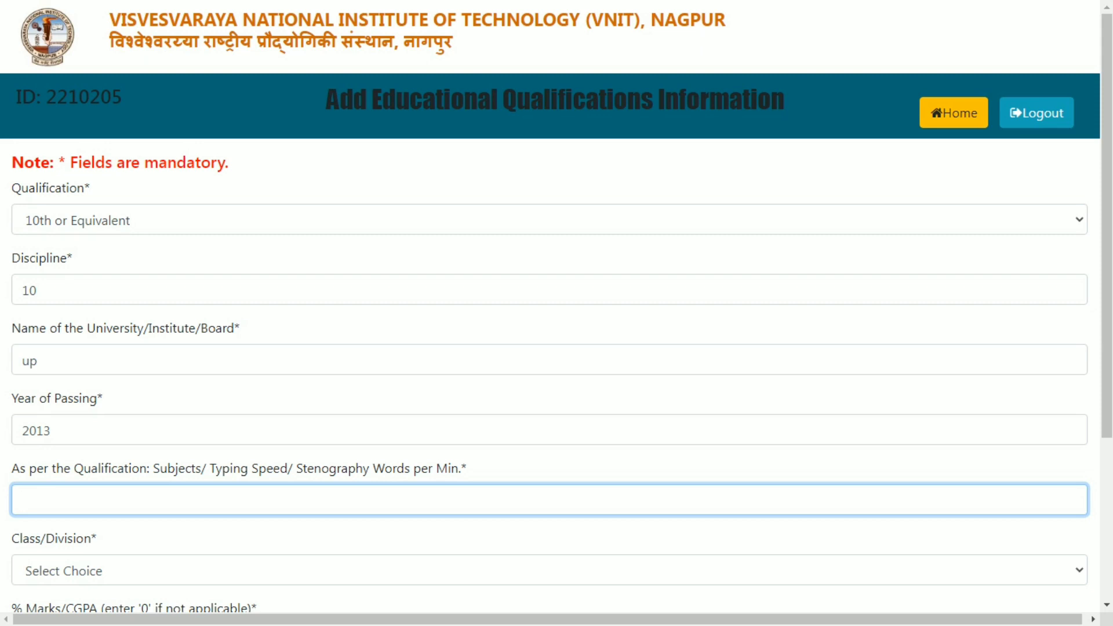
text(40)
- Set the 10th class/division to First and marks to 75%
key(Tab)
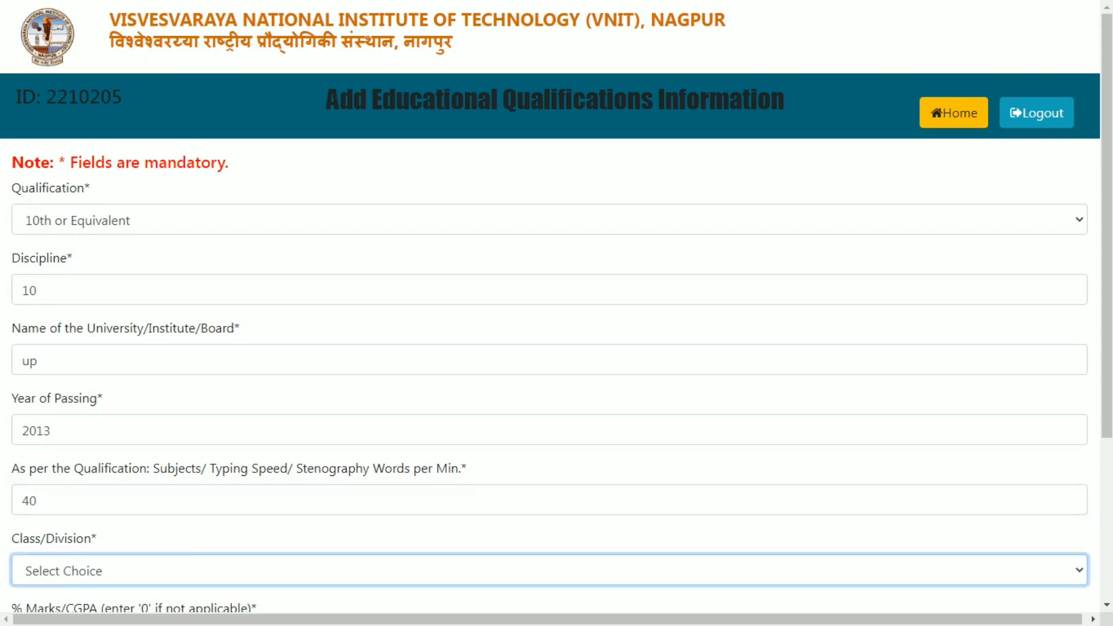
drag(1107, 325, 1107, 454)
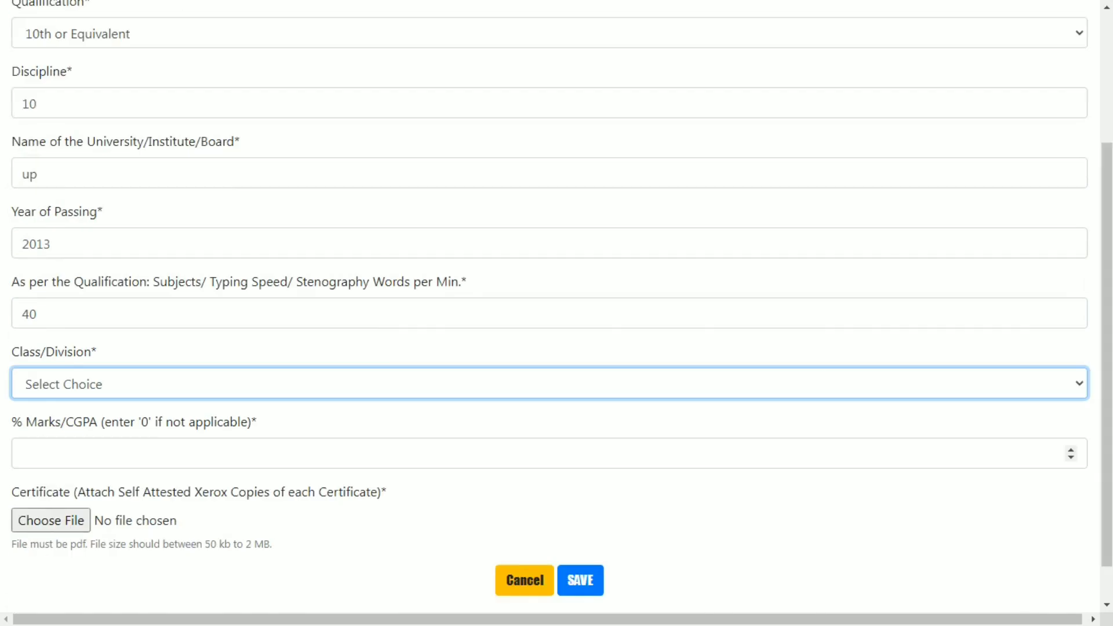
click(869, 383)
key(Down)
key(Down)
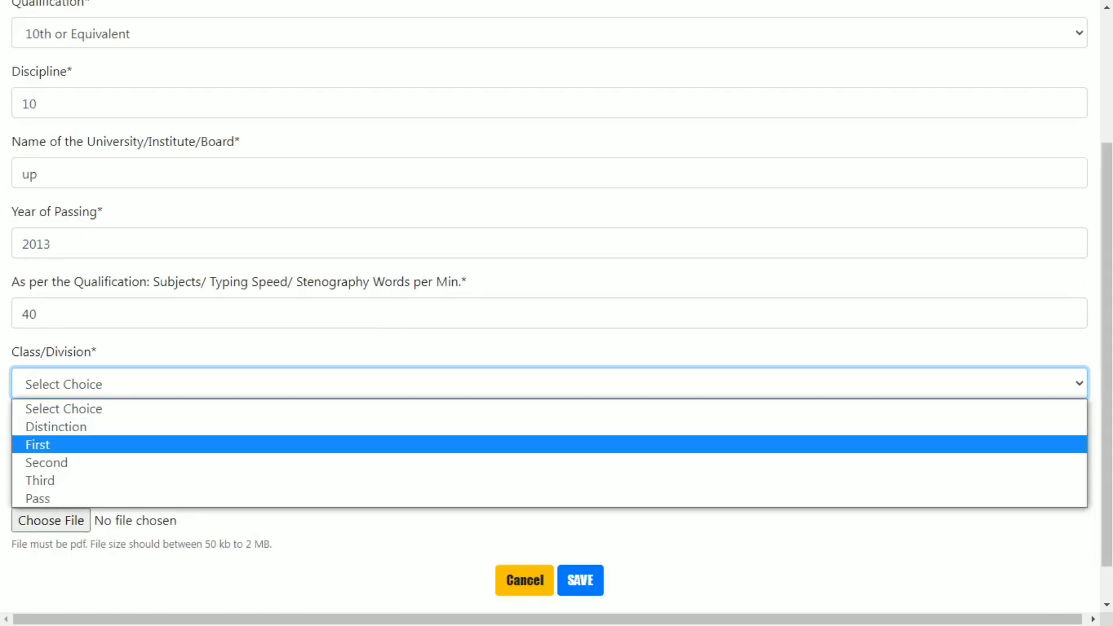
key(Down)
key(Down)
key(Up)
key(Up)
key(Return)
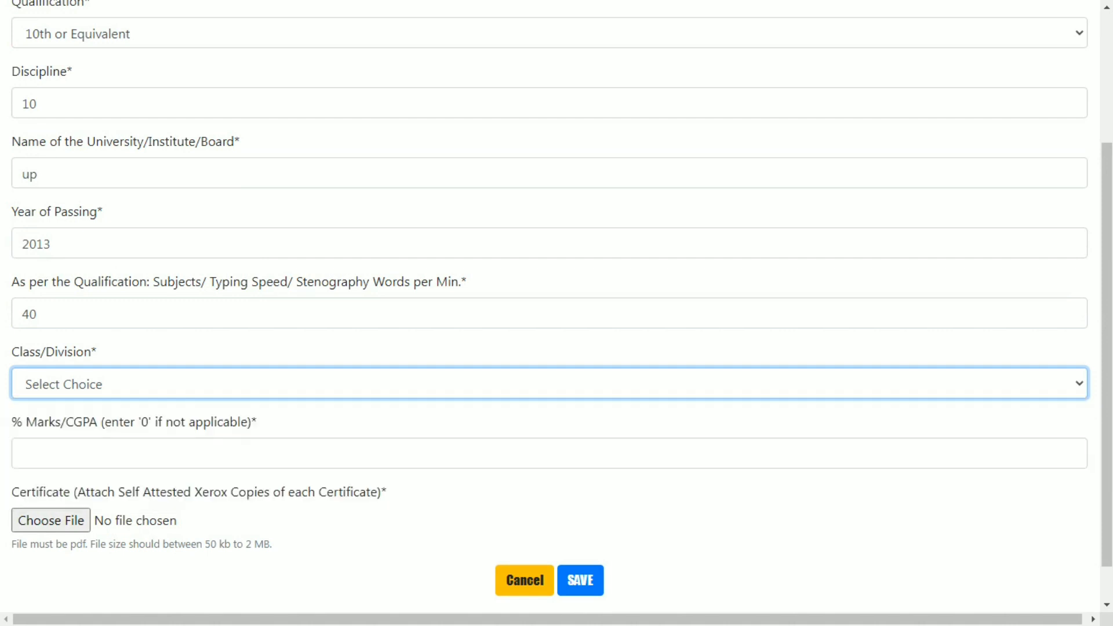
click(23, 453)
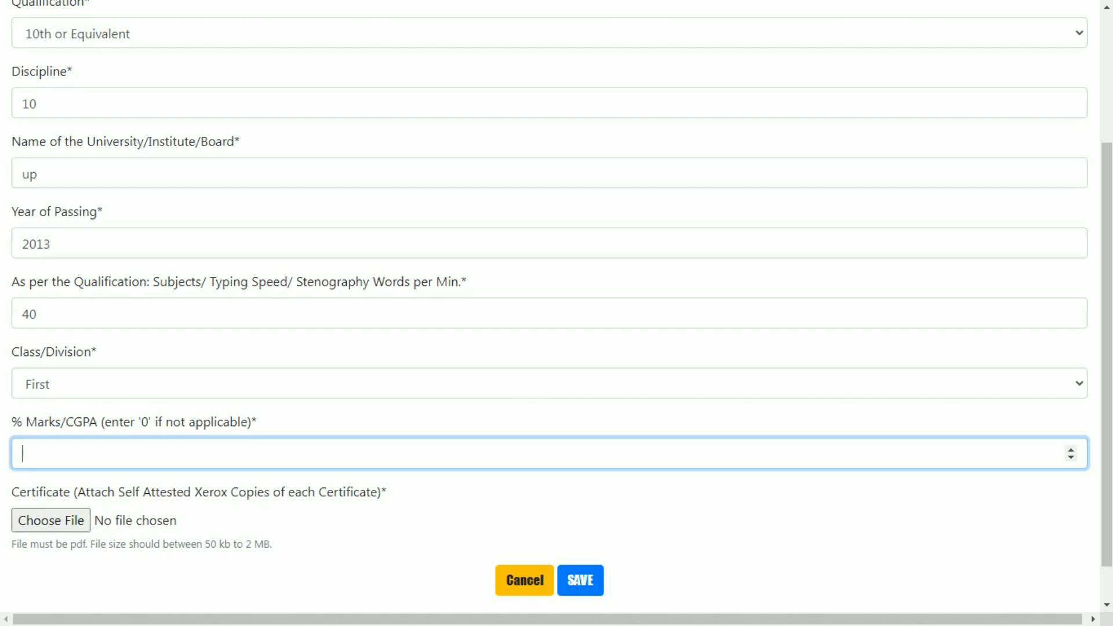
text(75)
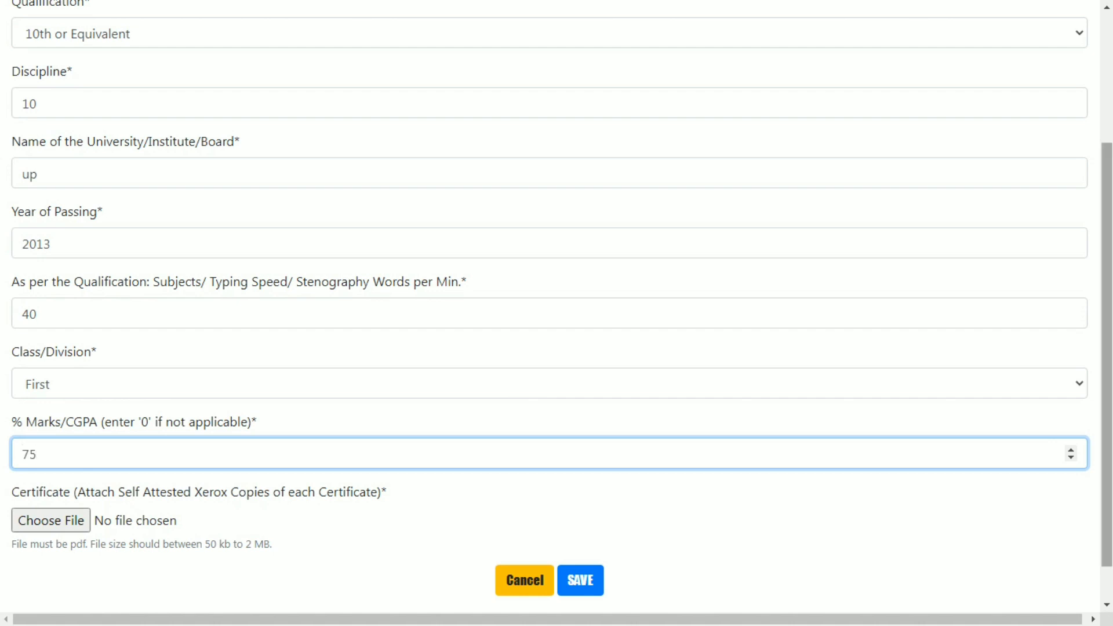
scroll(556, 376, down, 1)
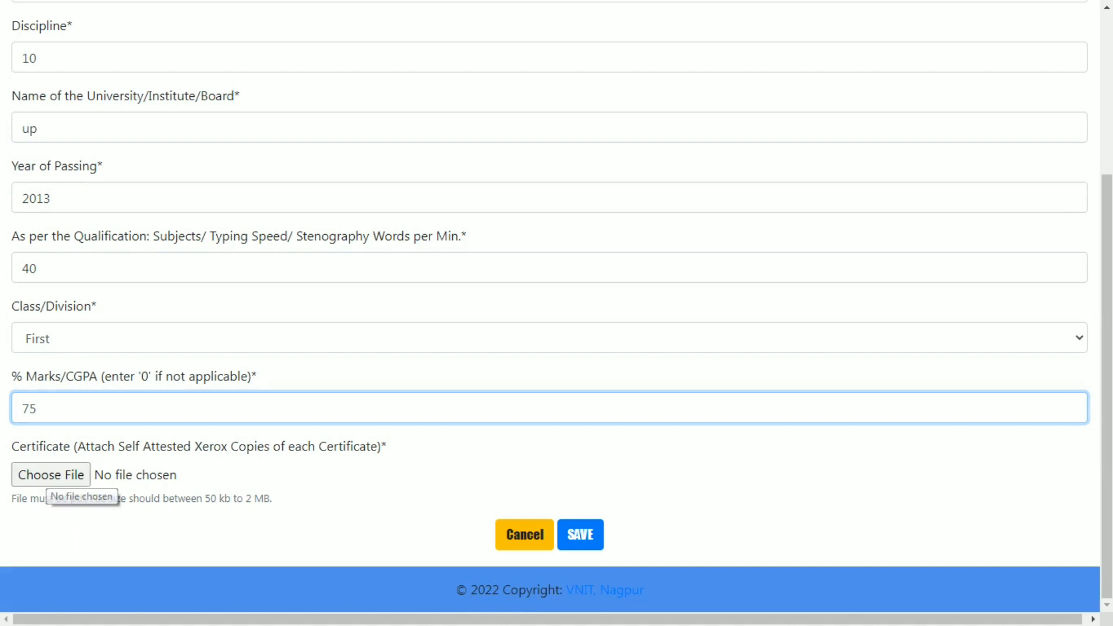
- Attach file 100 from the candidate's folder as the certificate and save the 10th entry
click(51, 474)
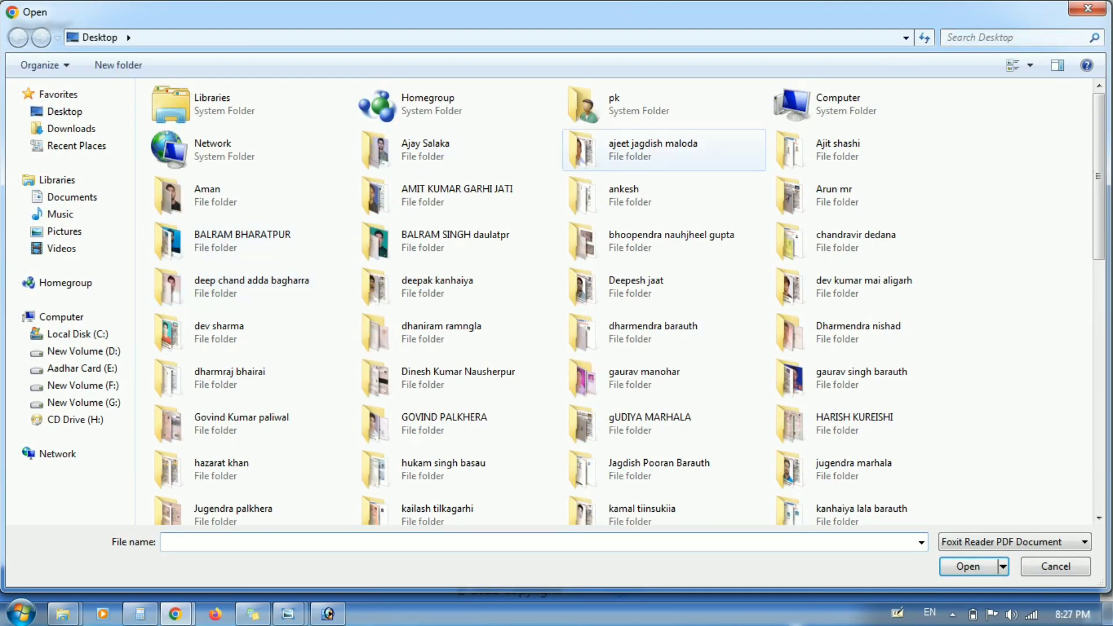
click(662, 152)
scroll(662, 152, down, 10)
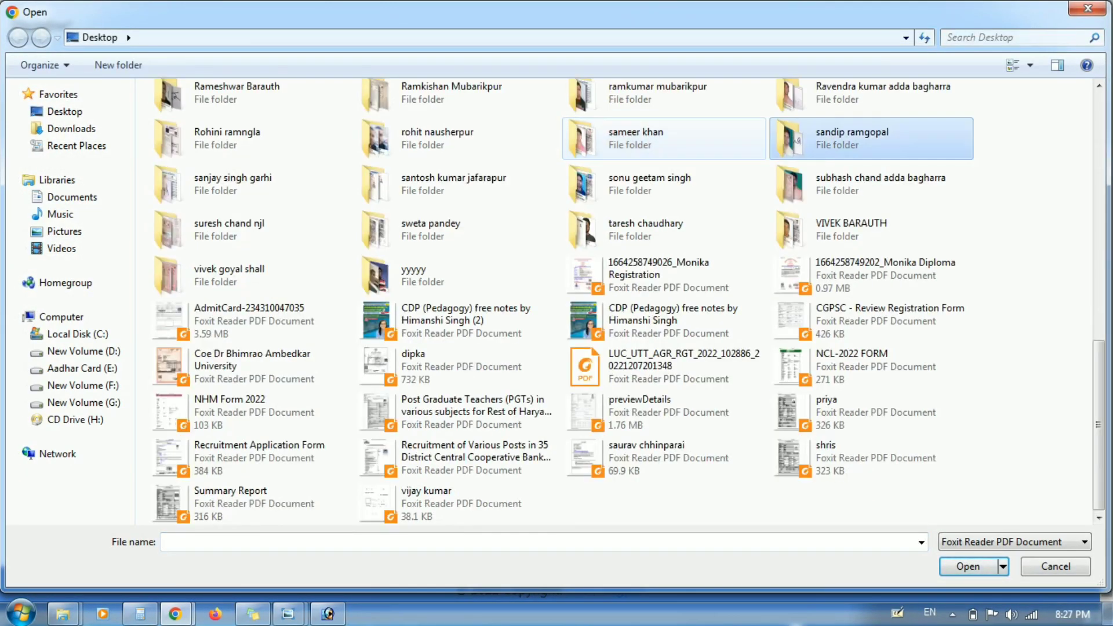
double_click(858, 138)
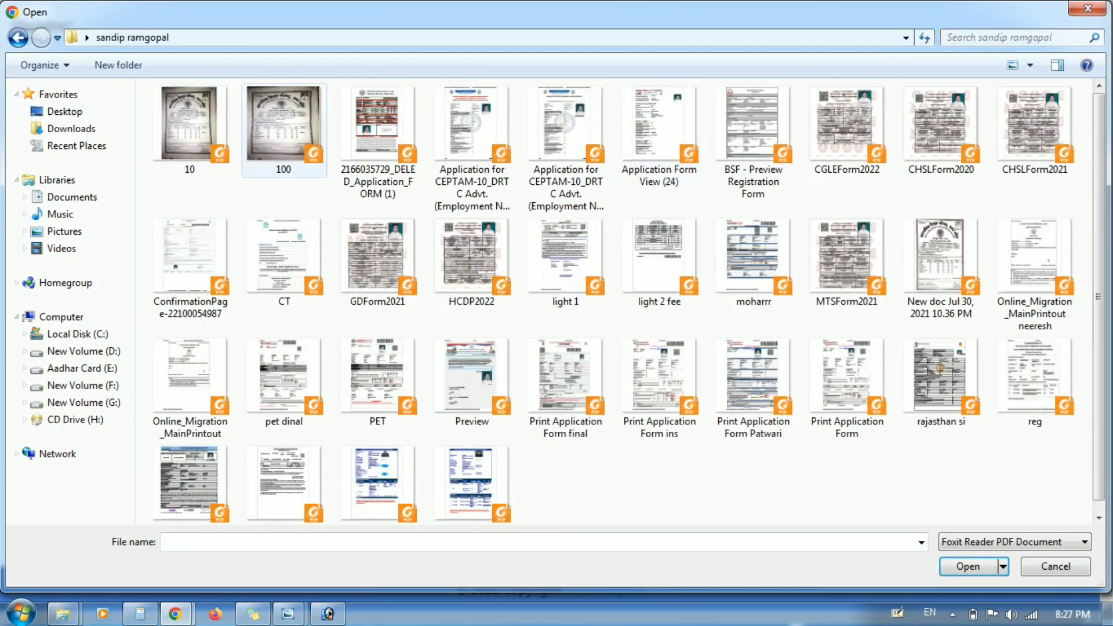
double_click(283, 128)
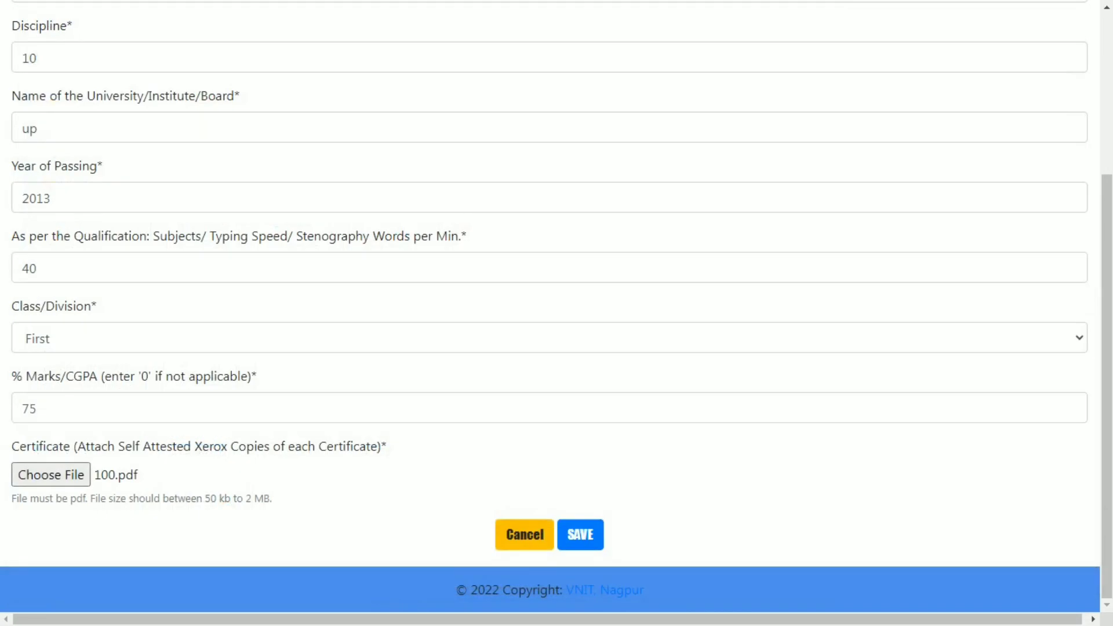
click(580, 535)
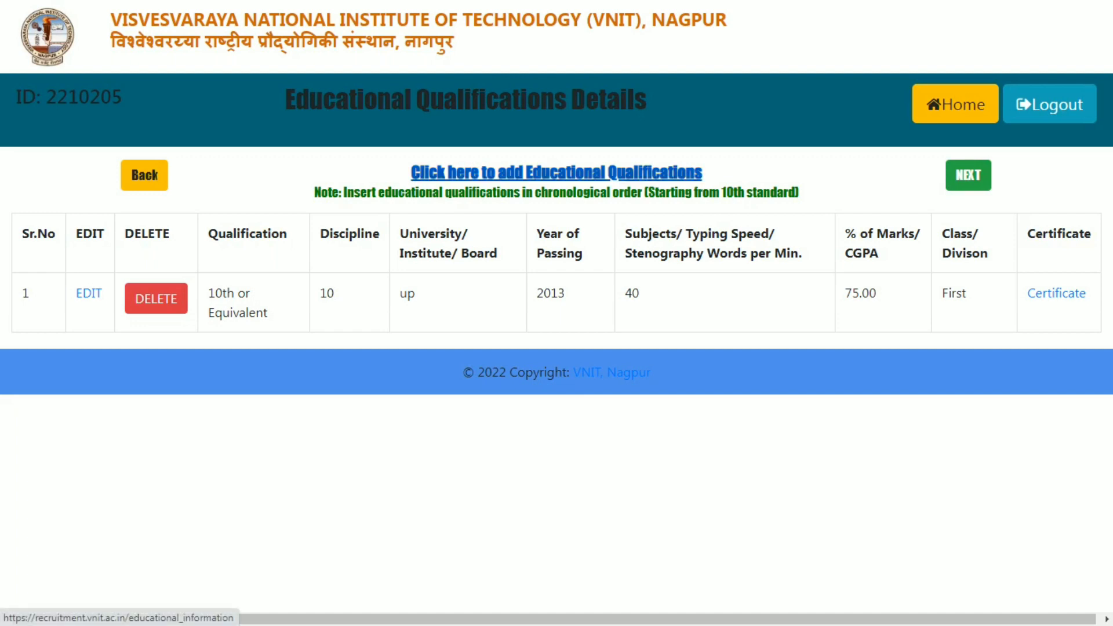
- Add a 12th or Equivalent qualification: discipline 12, board up, year 2015, subjects 35
click(556, 173)
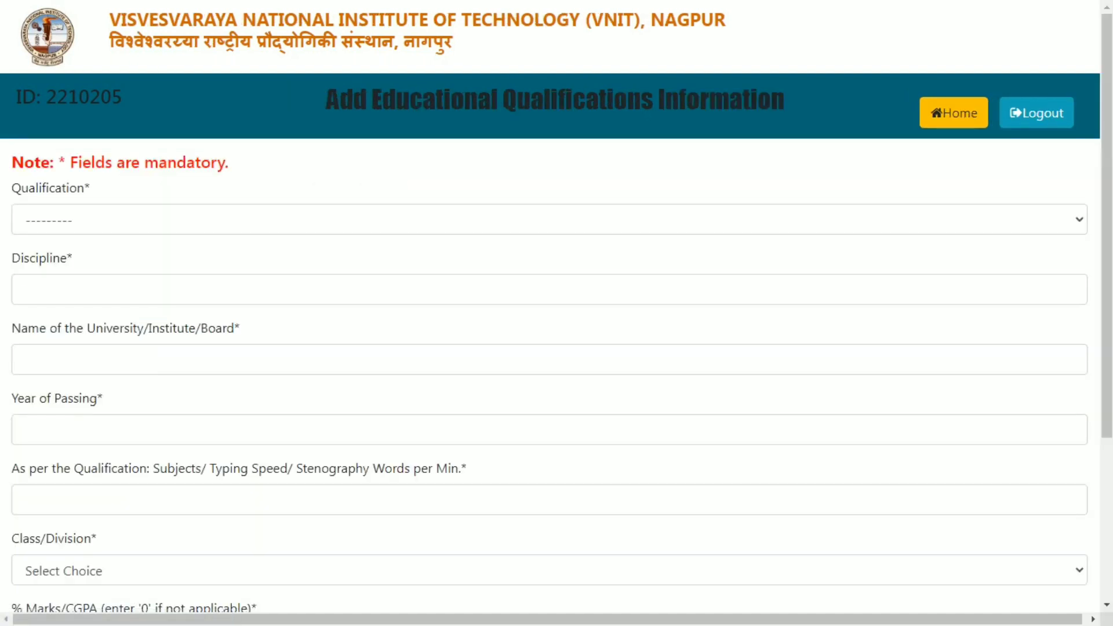
click(550, 219)
key(Down)
key(Down)
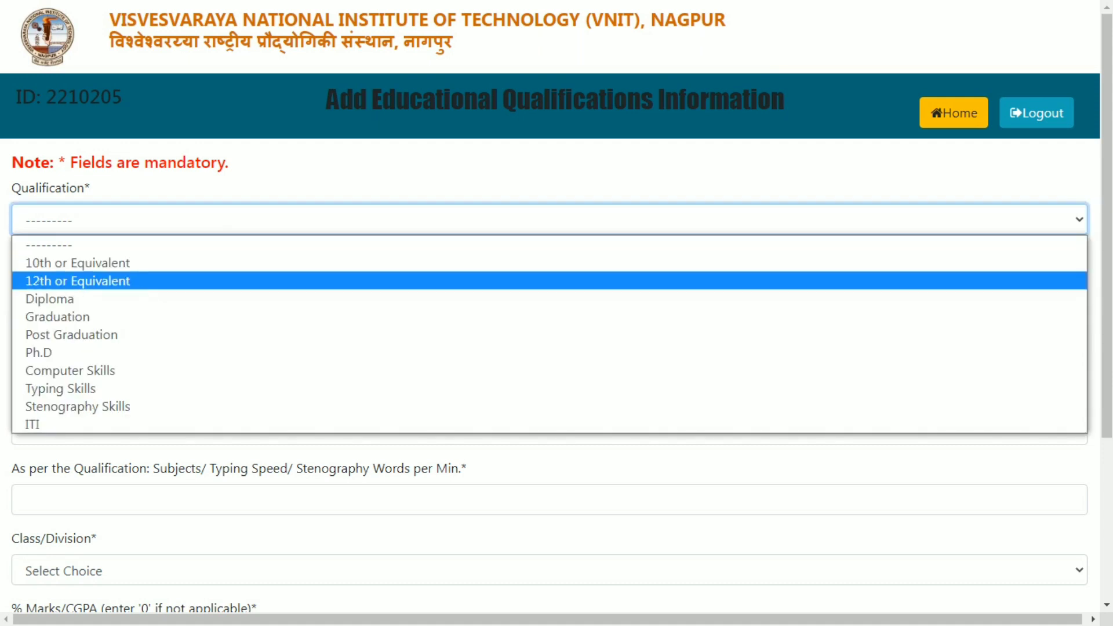
key(Return)
key(Tab)
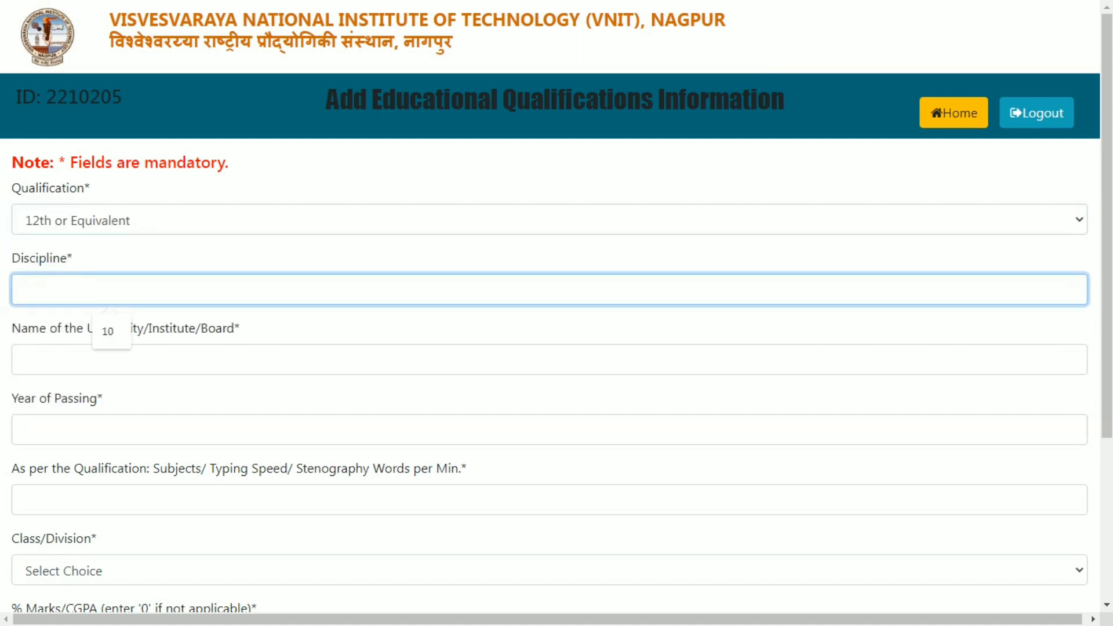
text(12)
key(Tab)
text(up)
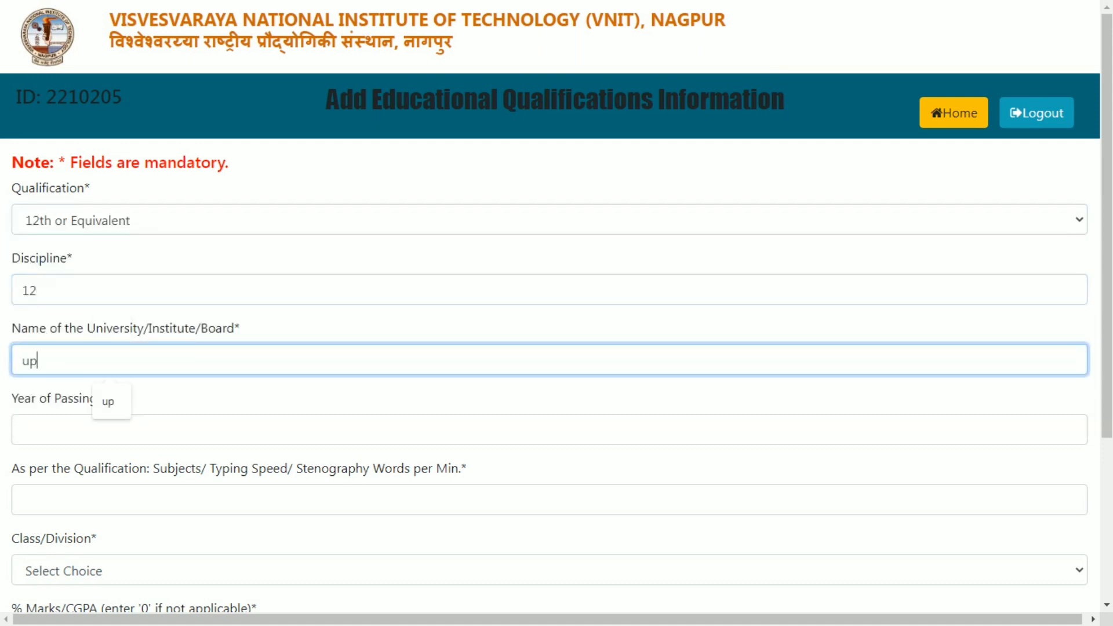
key(Tab)
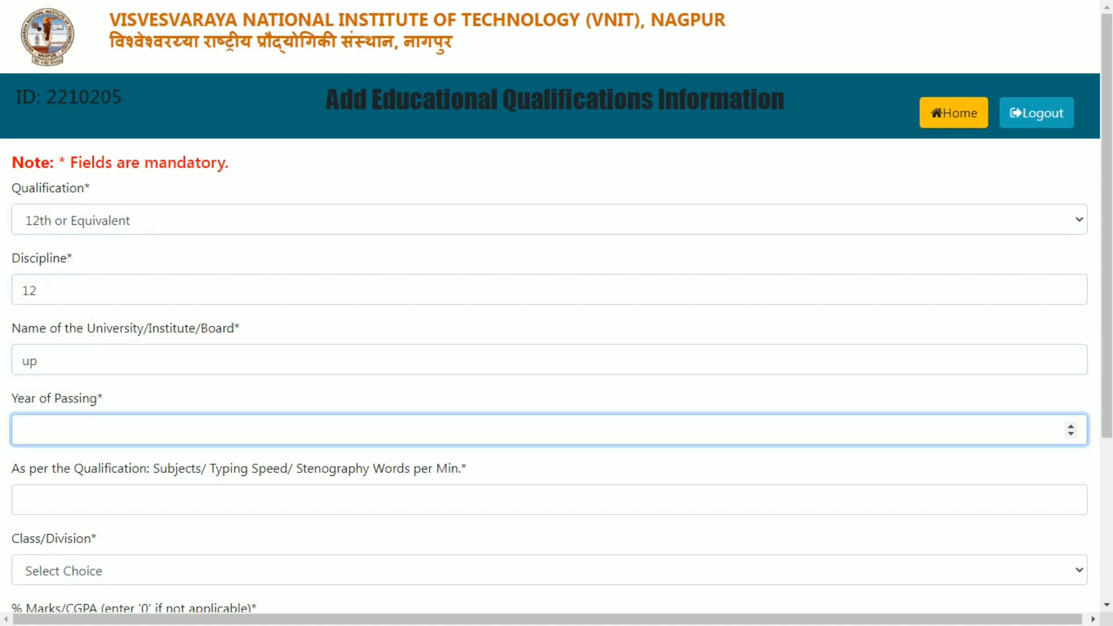
text(2015)
key(Tab)
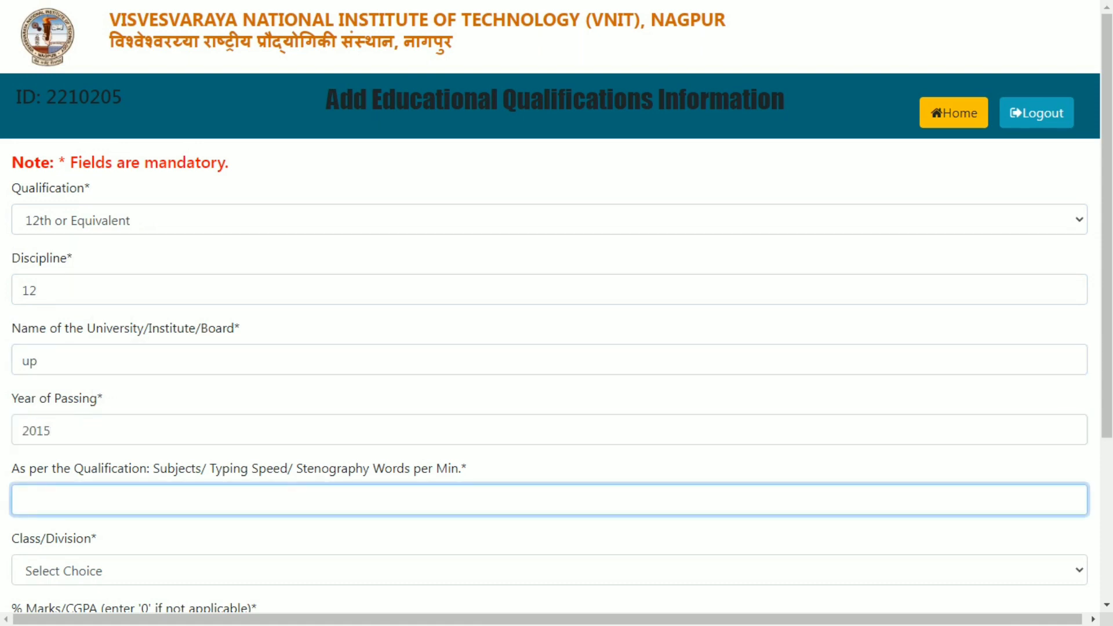
text(35)
- Set the 12th class/division to First and advance to the Marks/CGPA field
key(Tab)
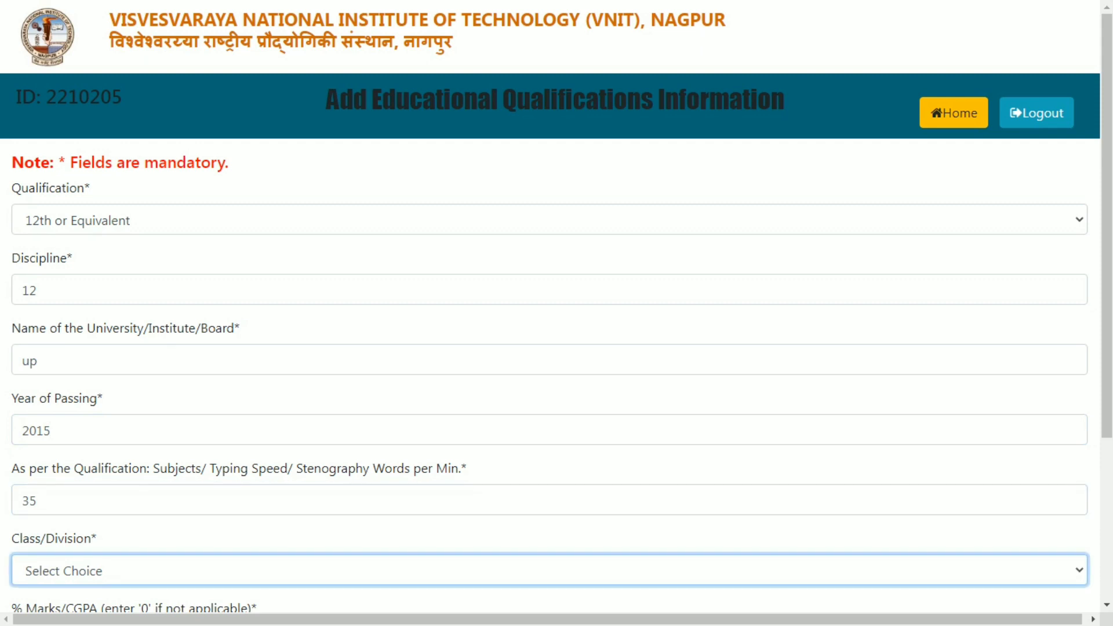
drag(1107, 226, 1106, 295)
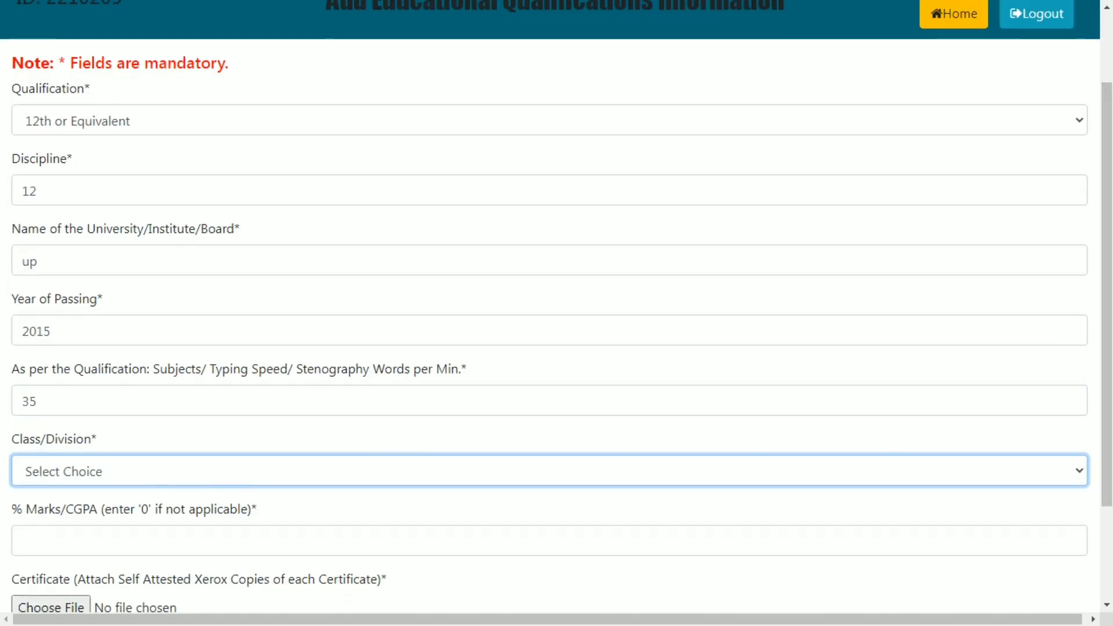
click(549, 470)
key(Down)
key(Down)
key(Return)
scroll(557, 330, down, 3)
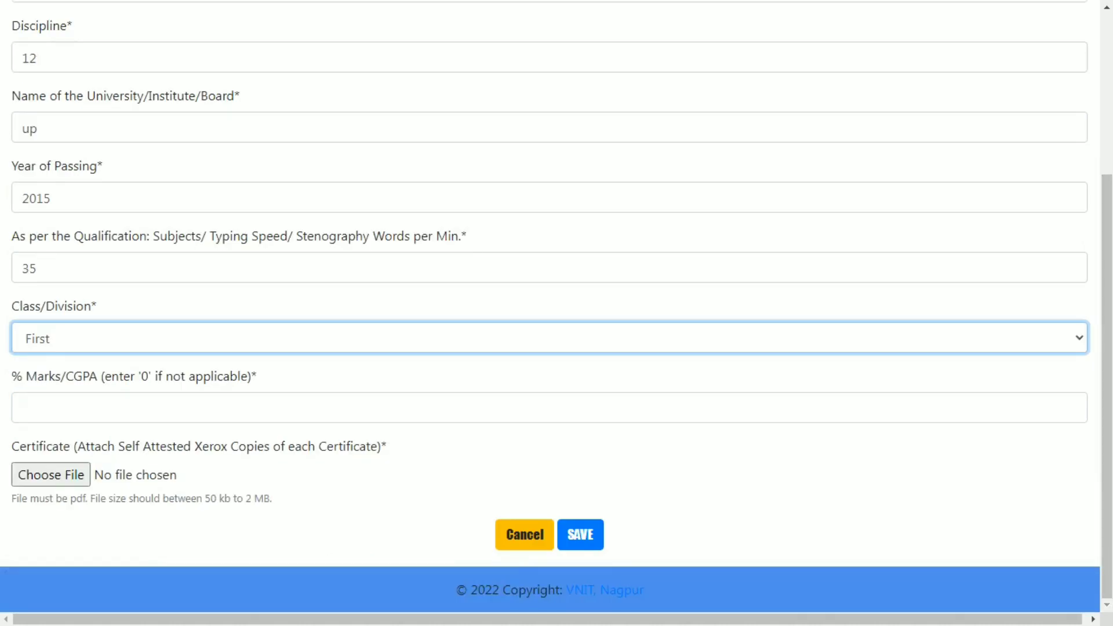
key(Tab)
- Enter 85 marks, attach file 100 as the certificate and save the 12th entry
text(85)
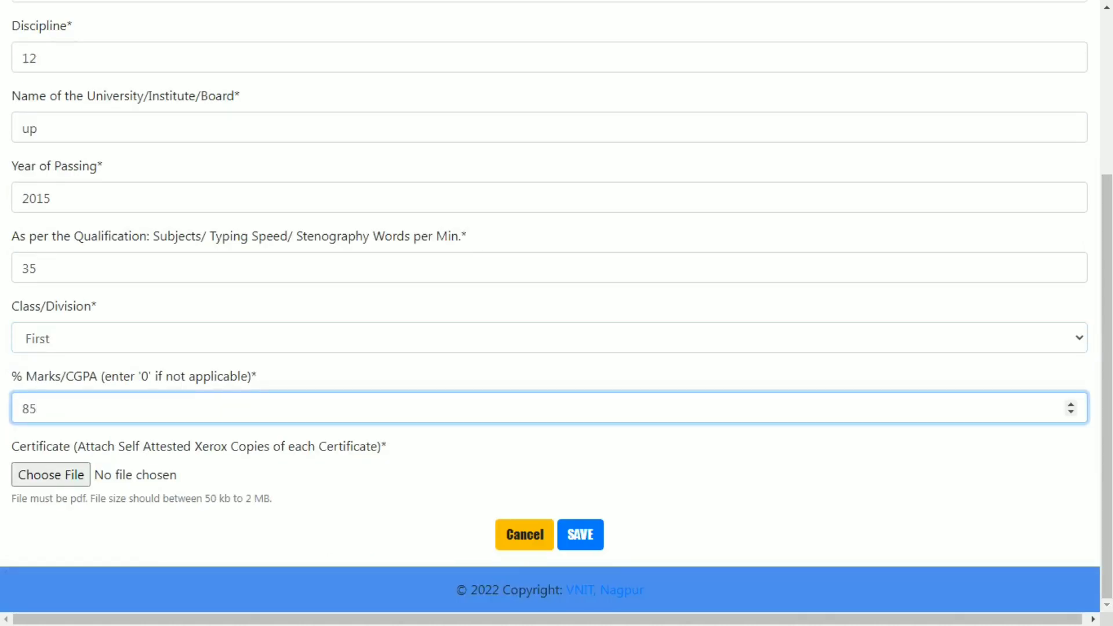
click(51, 474)
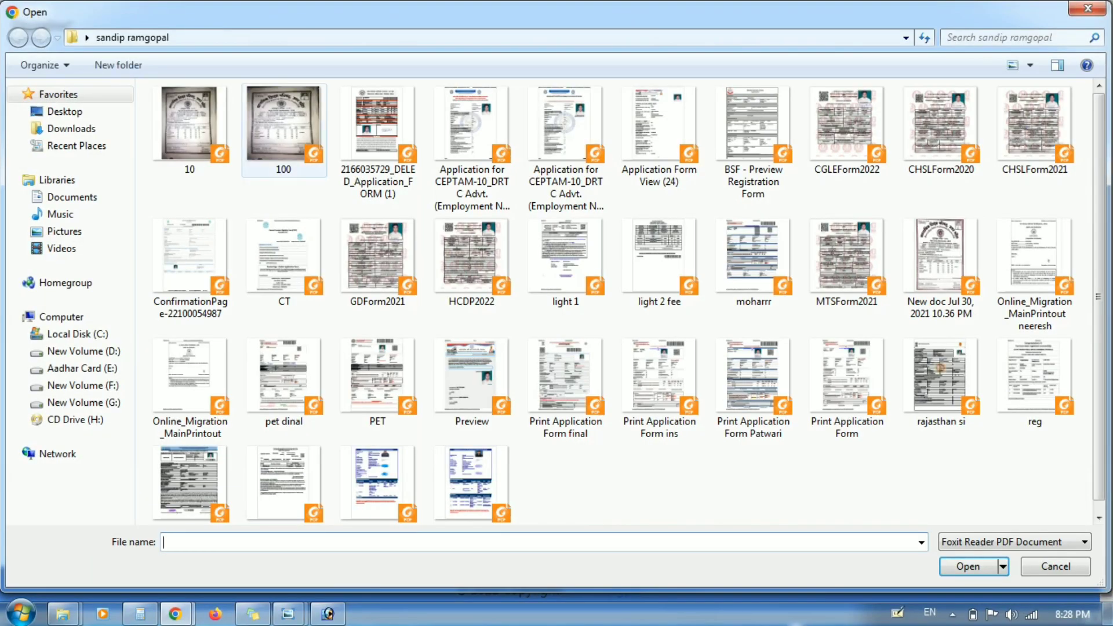
double_click(283, 128)
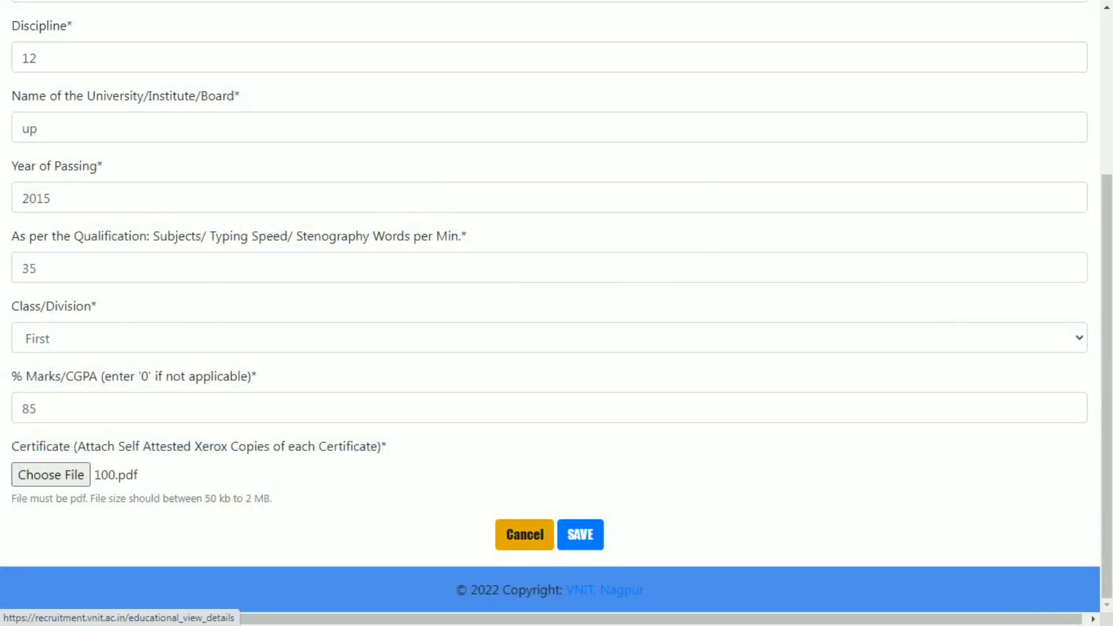
click(580, 534)
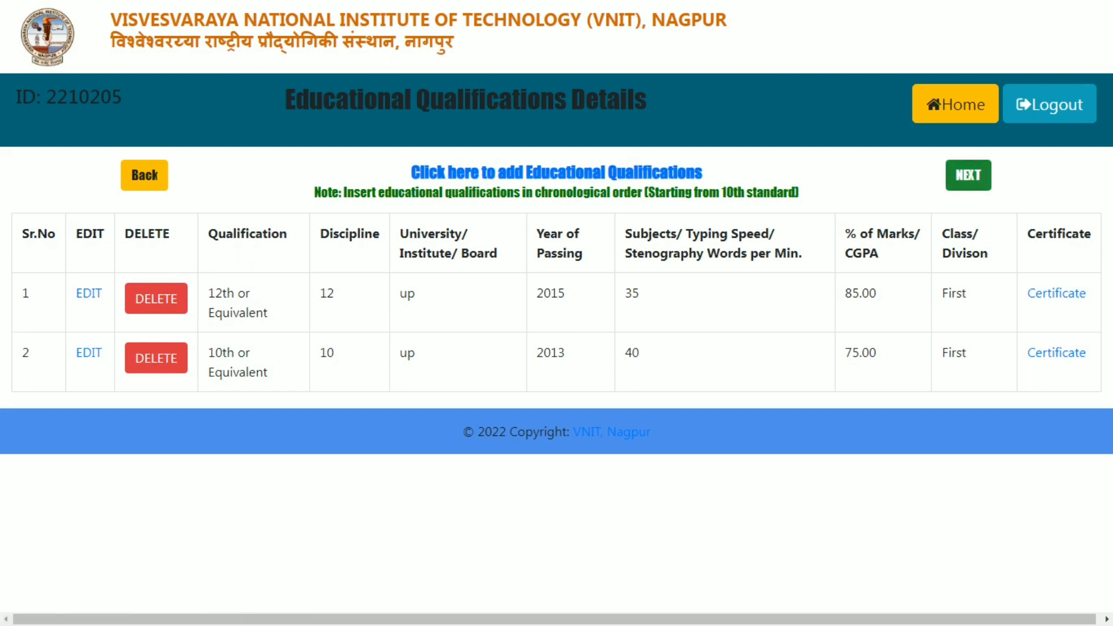
- Continue past the Work Experience section without adding any work experience
click(968, 175)
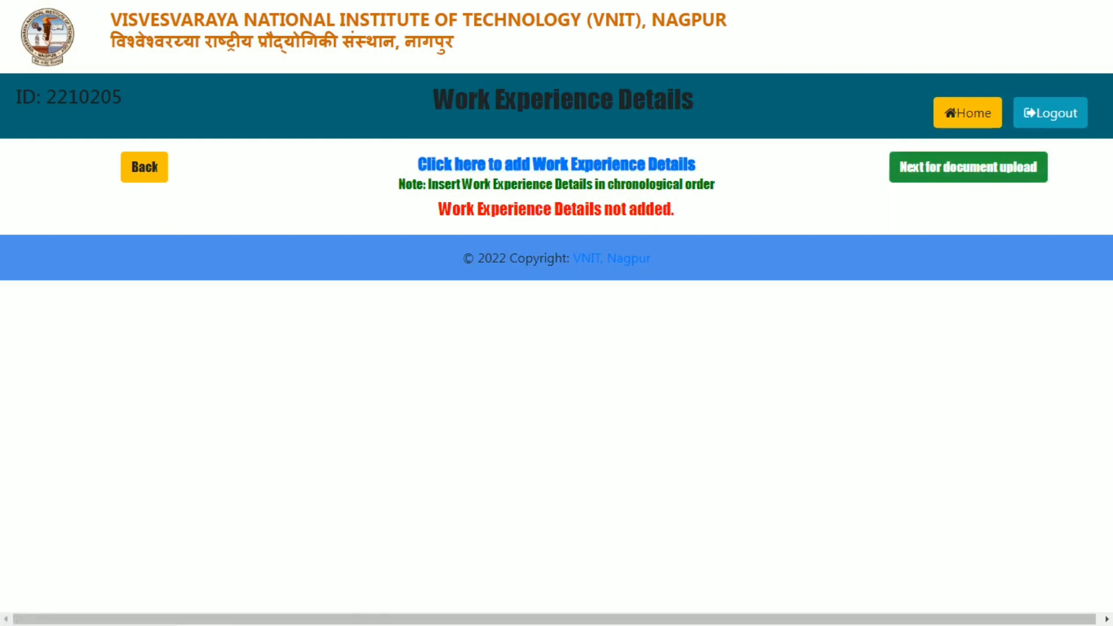
click(968, 168)
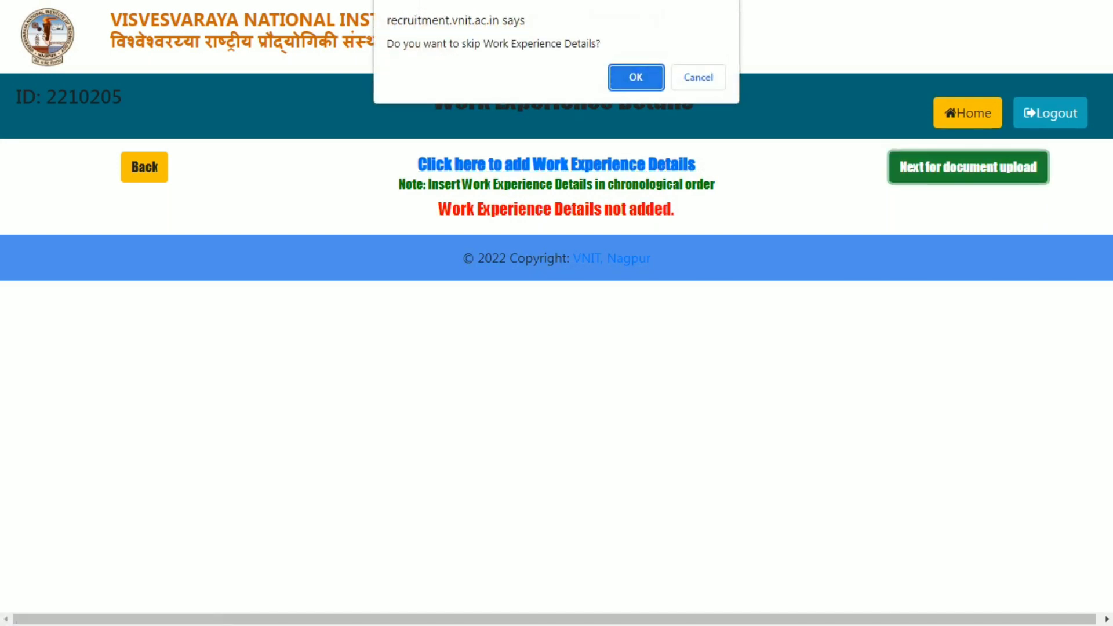
click(636, 77)
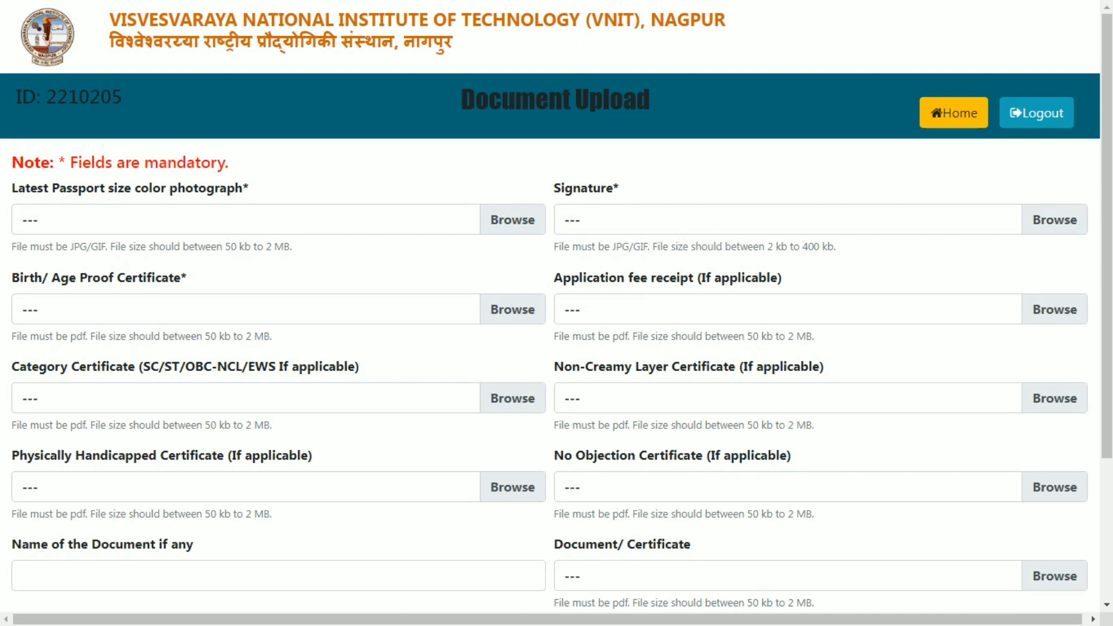
- Review the uploaded photo, signature and certificates and proceed past Document Upload
drag(191, 336, 22, 310)
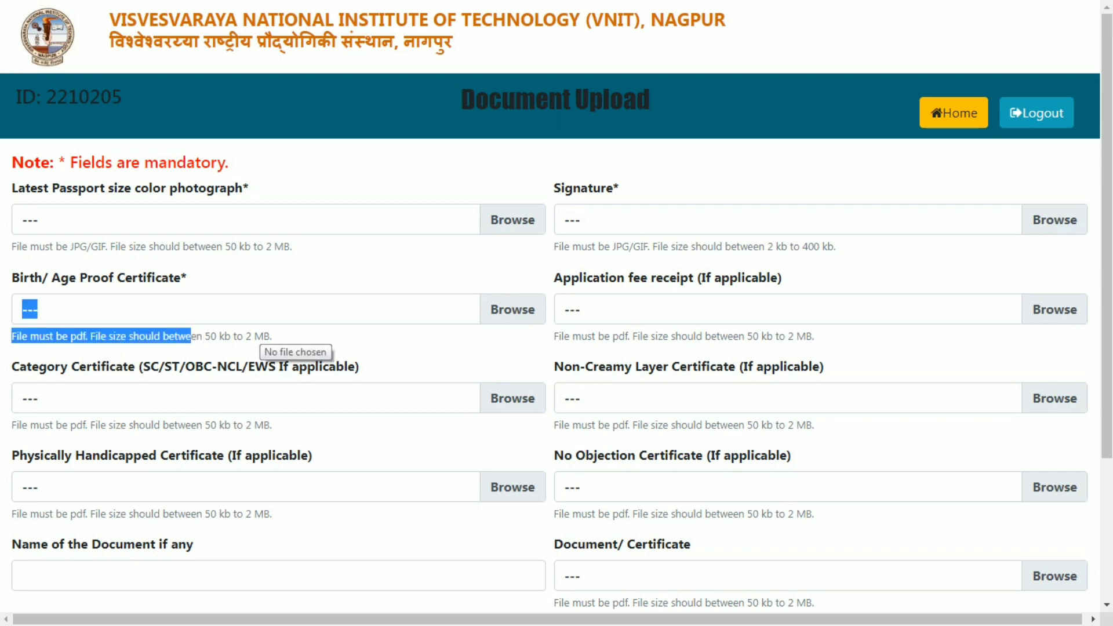
click(266, 340)
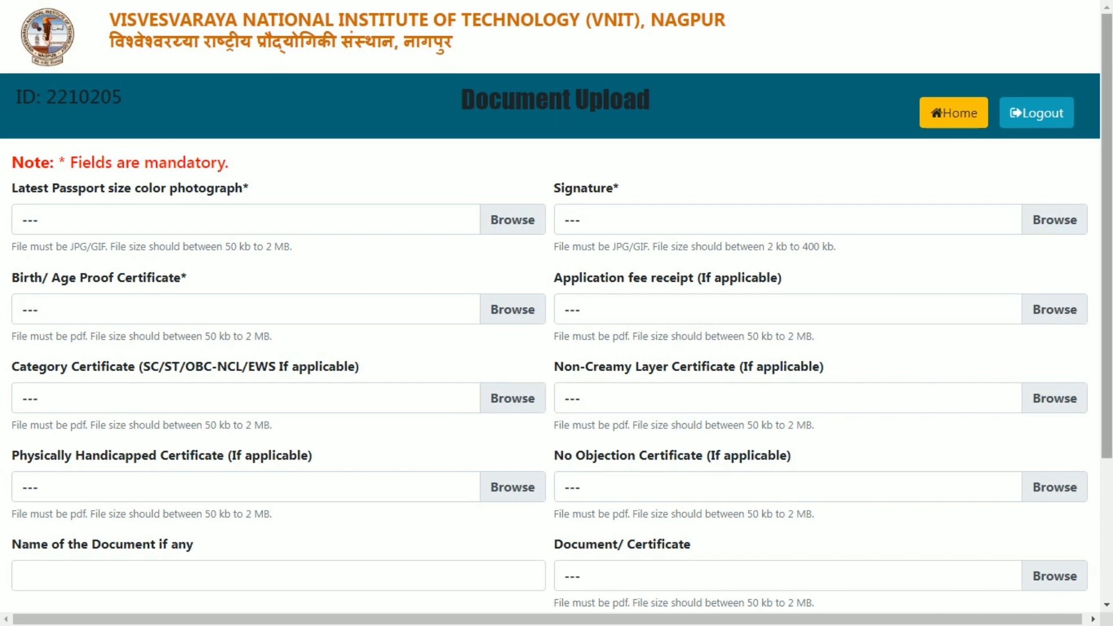
scroll(557, 313, down, 1)
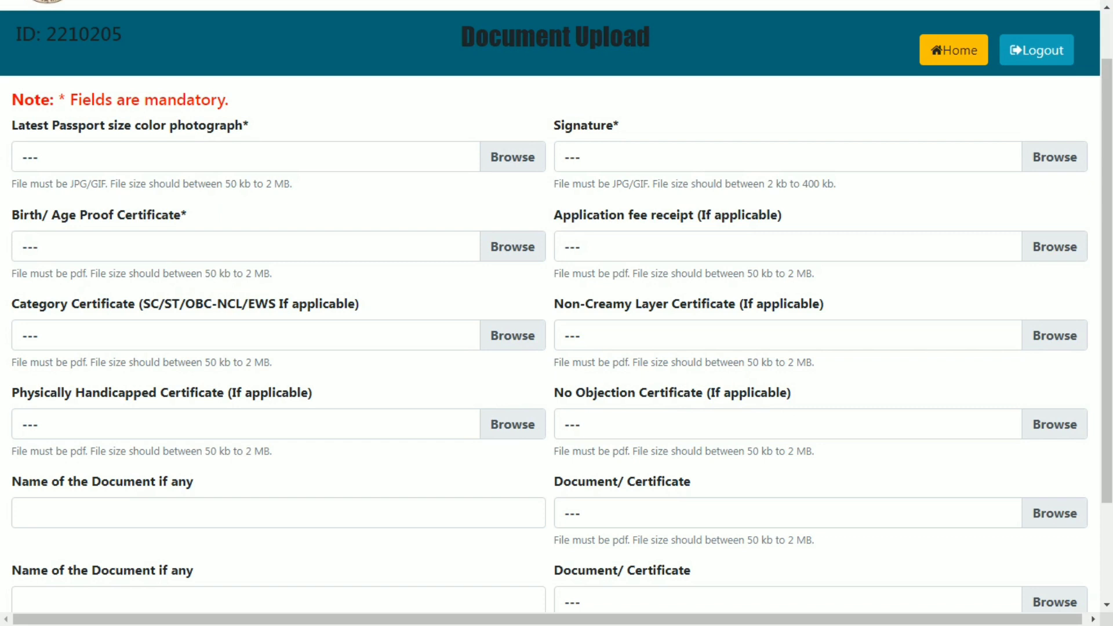
scroll(556, 313, down, 2)
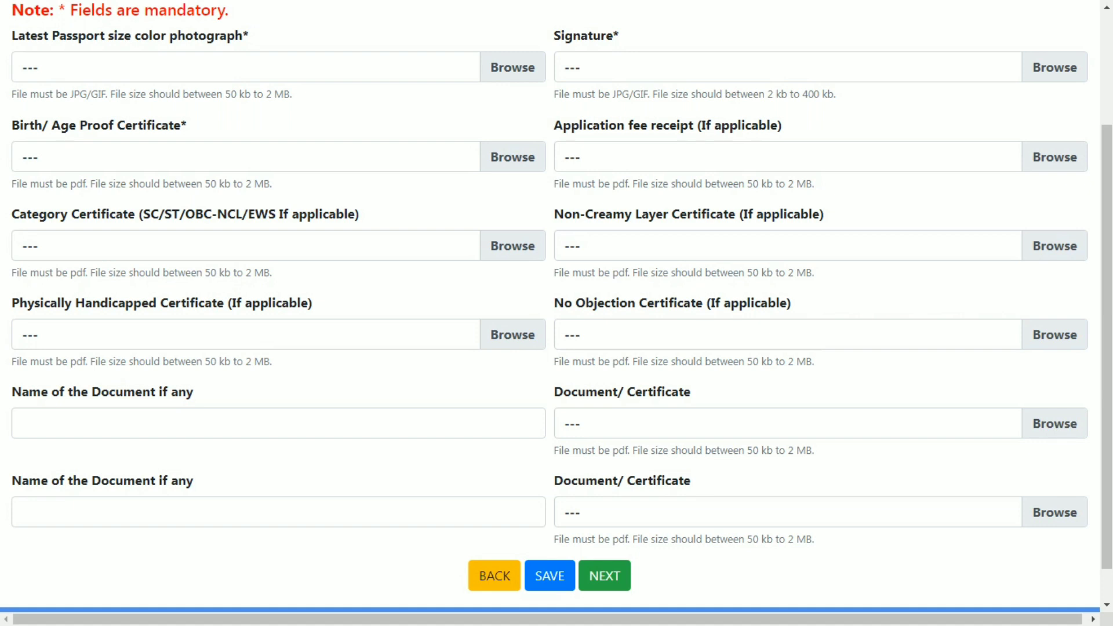
scroll(556, 313, up, 3)
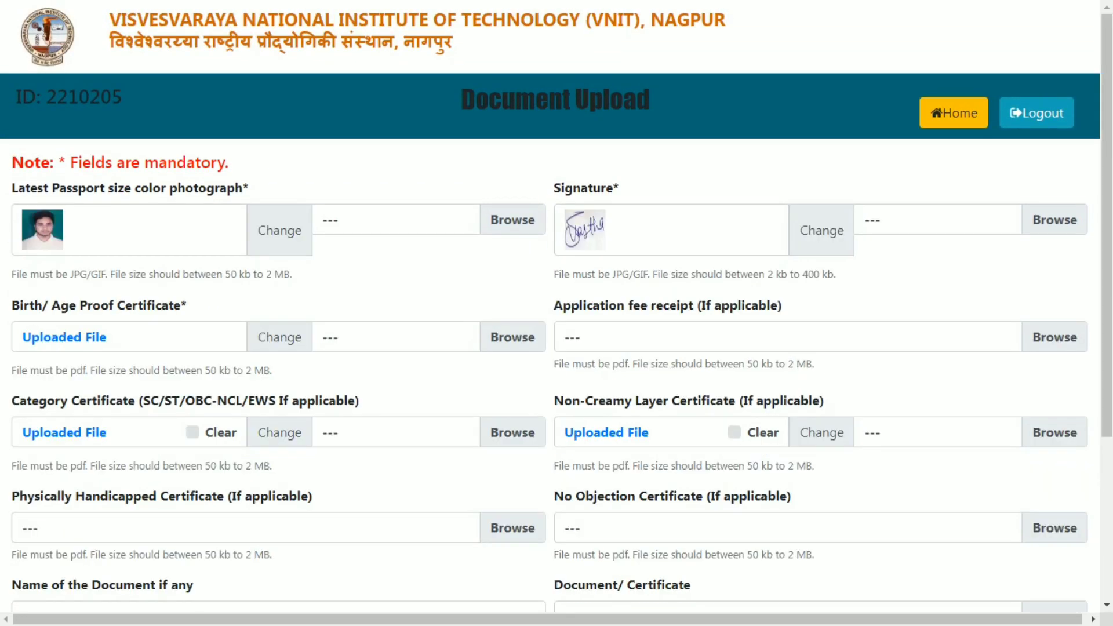
scroll(557, 313, down, 3)
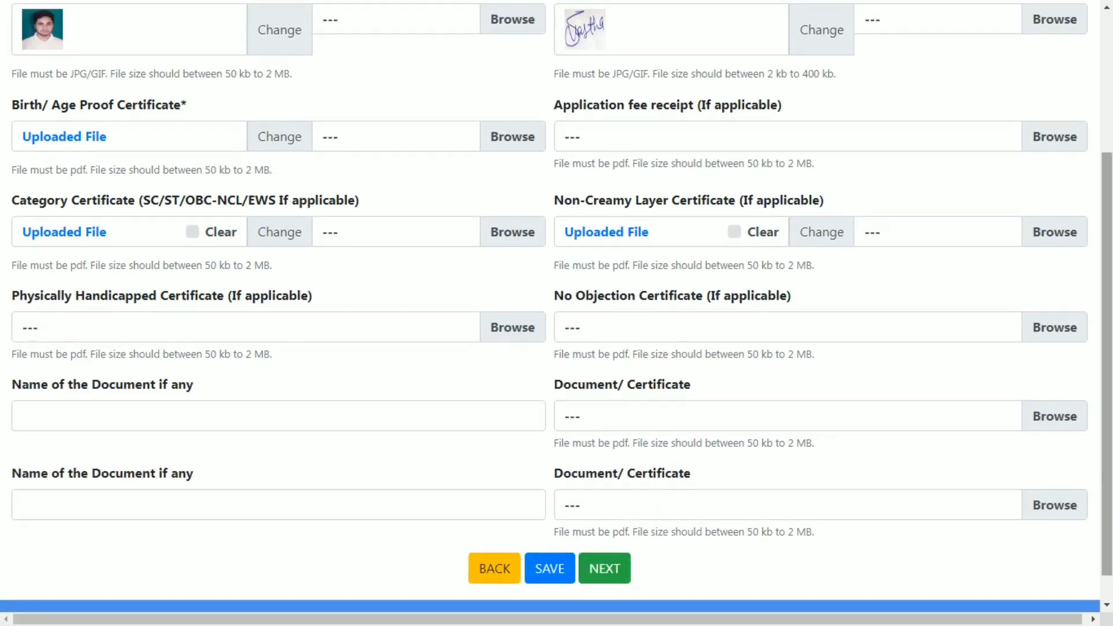
click(605, 568)
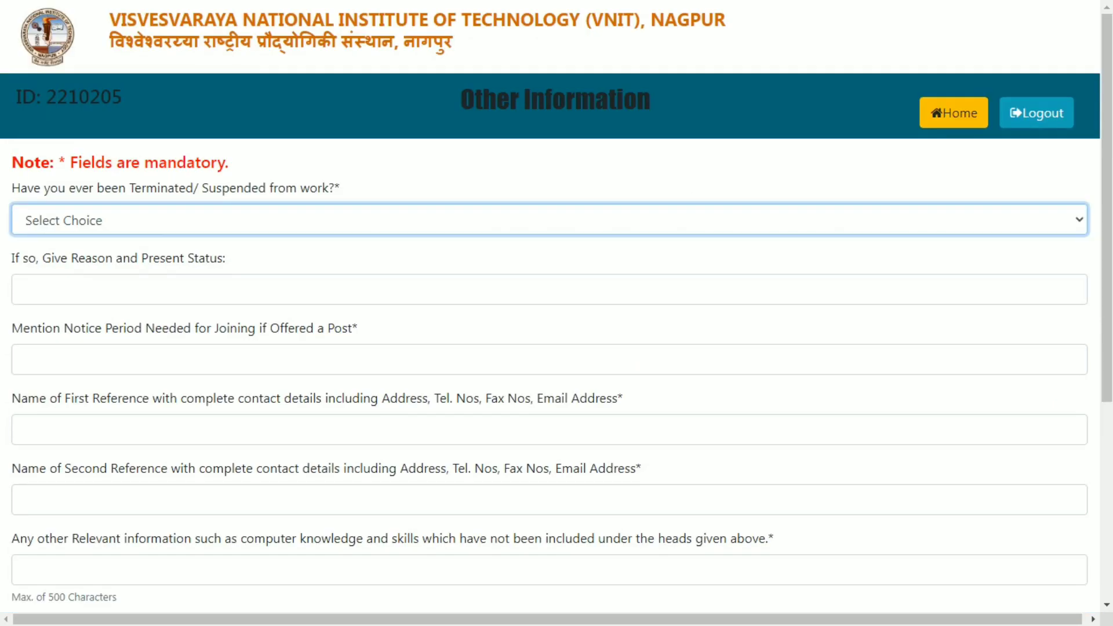
- Answer No to ever being terminated or suspended
drag(50, 188, 229, 188)
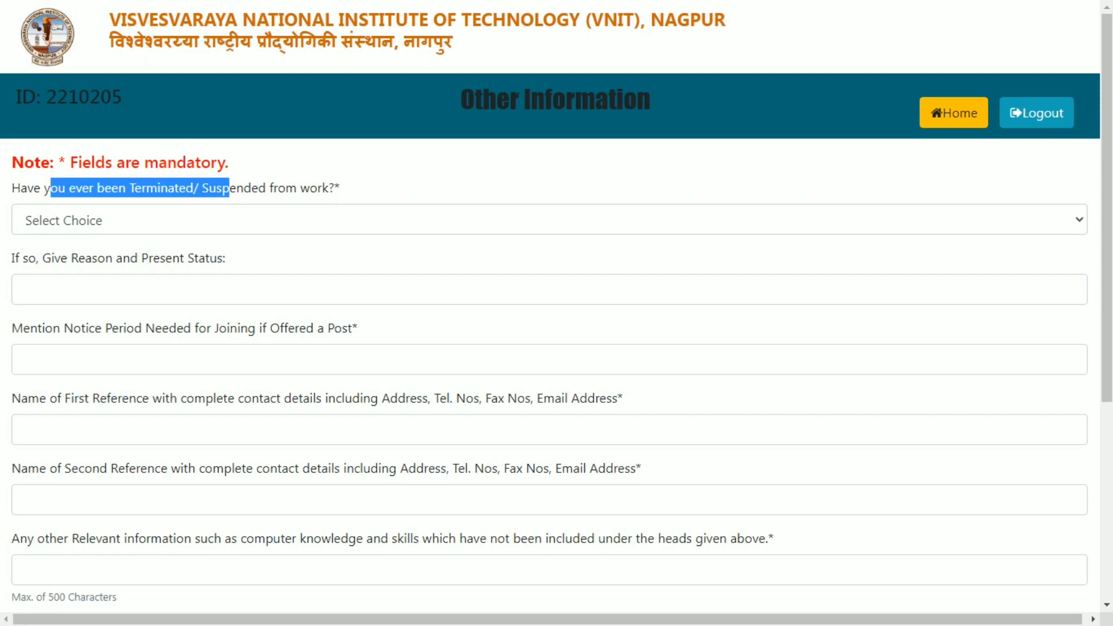
click(229, 220)
click(229, 220)
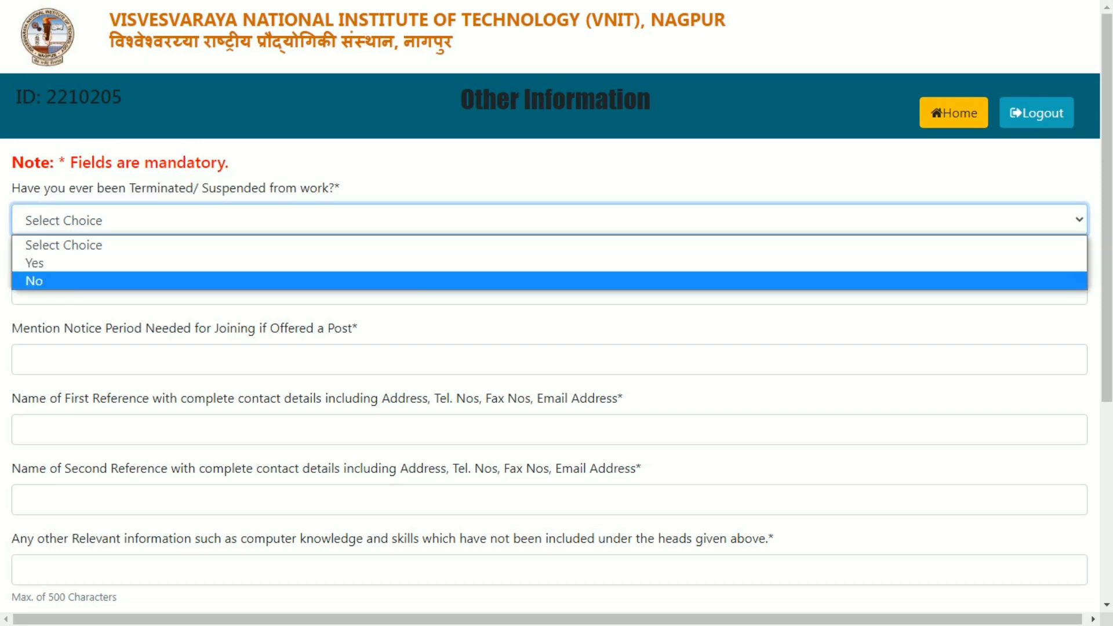
key(Escape)
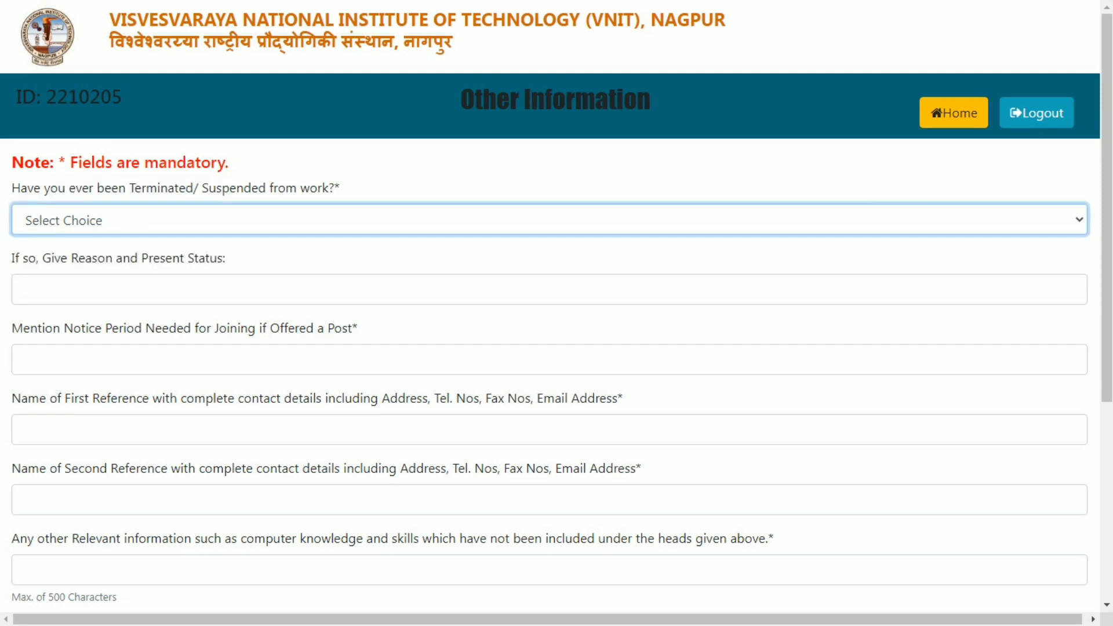
key(n)
click(23, 290)
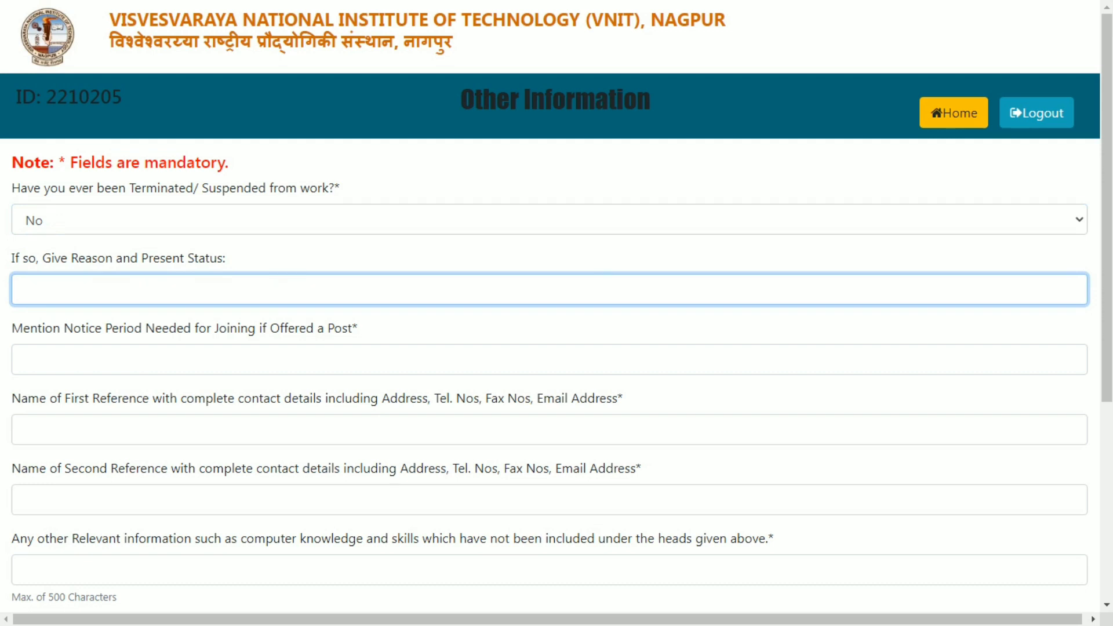
- Enter a notice period of '5 days'
click(104, 329)
drag(11, 328, 142, 328)
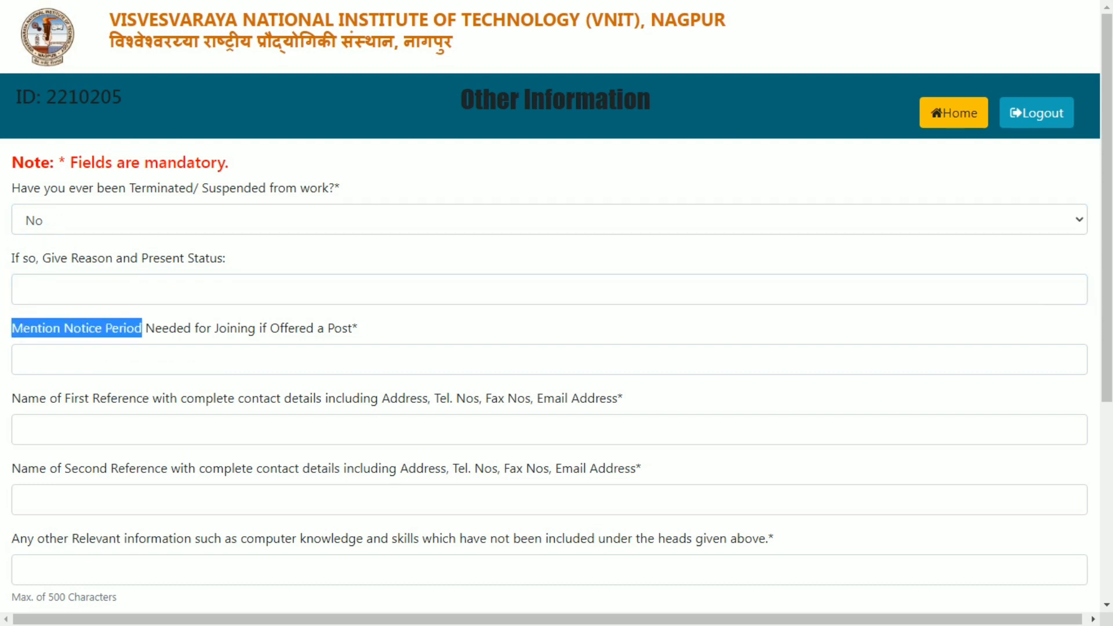
click(142, 328)
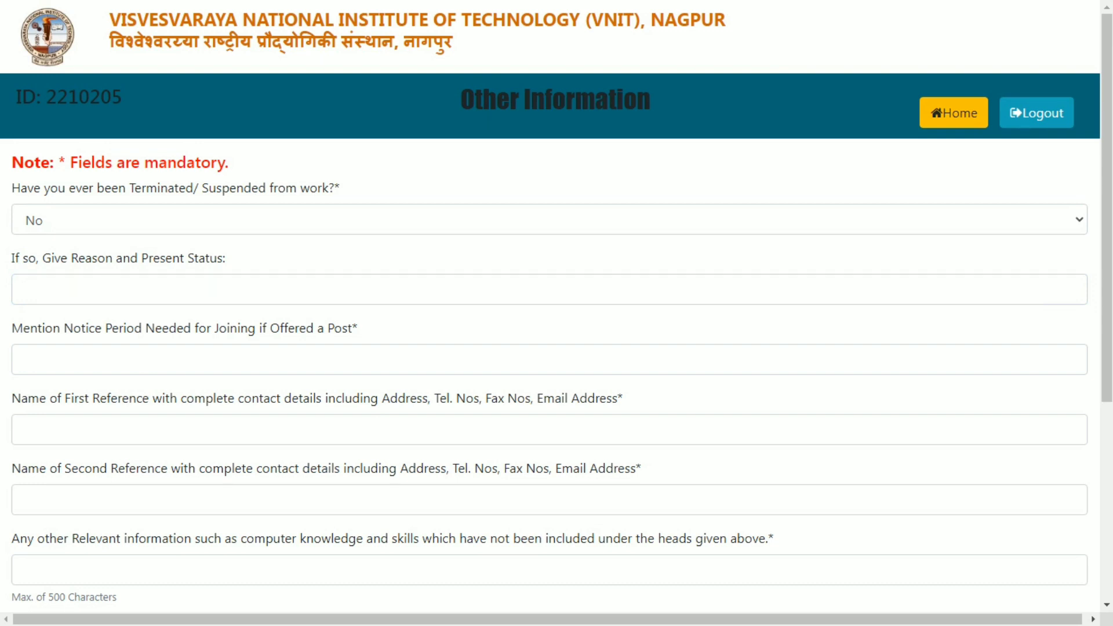
click(23, 359)
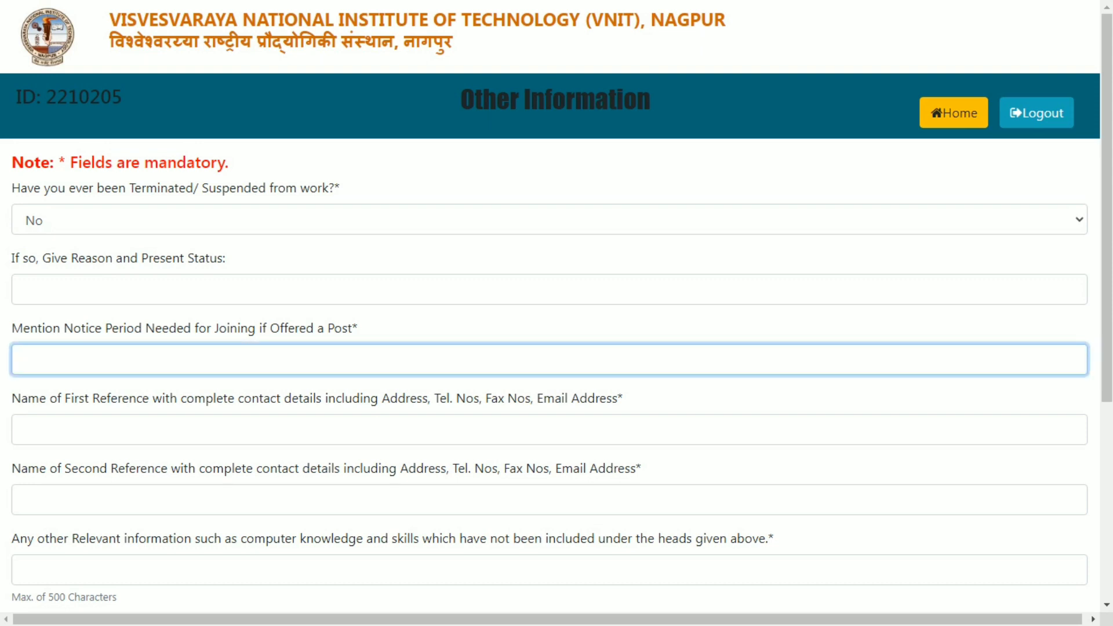
text(5 days)
click(228, 422)
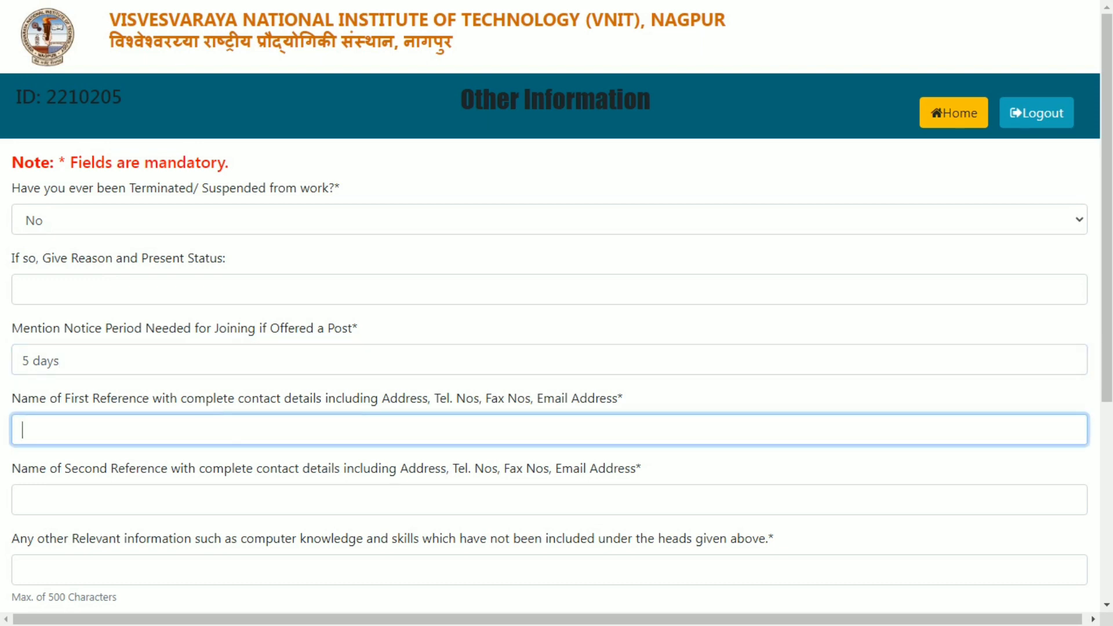
drag(1107, 250, 1107, 417)
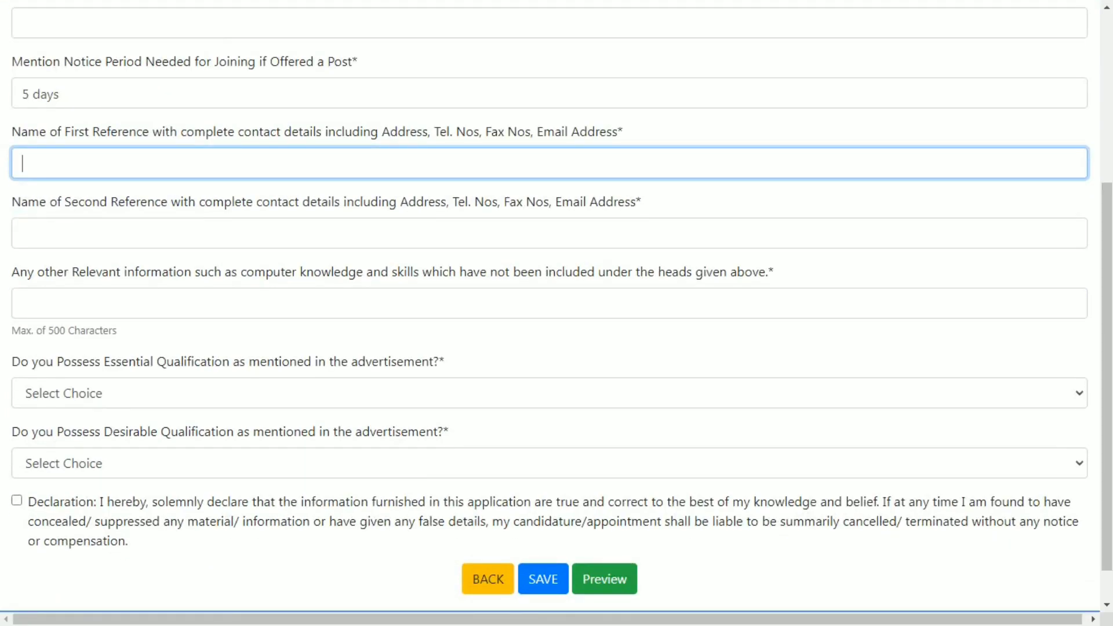
- Pass over the reference fields and enter 'DCA' as other relevant information
drag(321, 132, 397, 132)
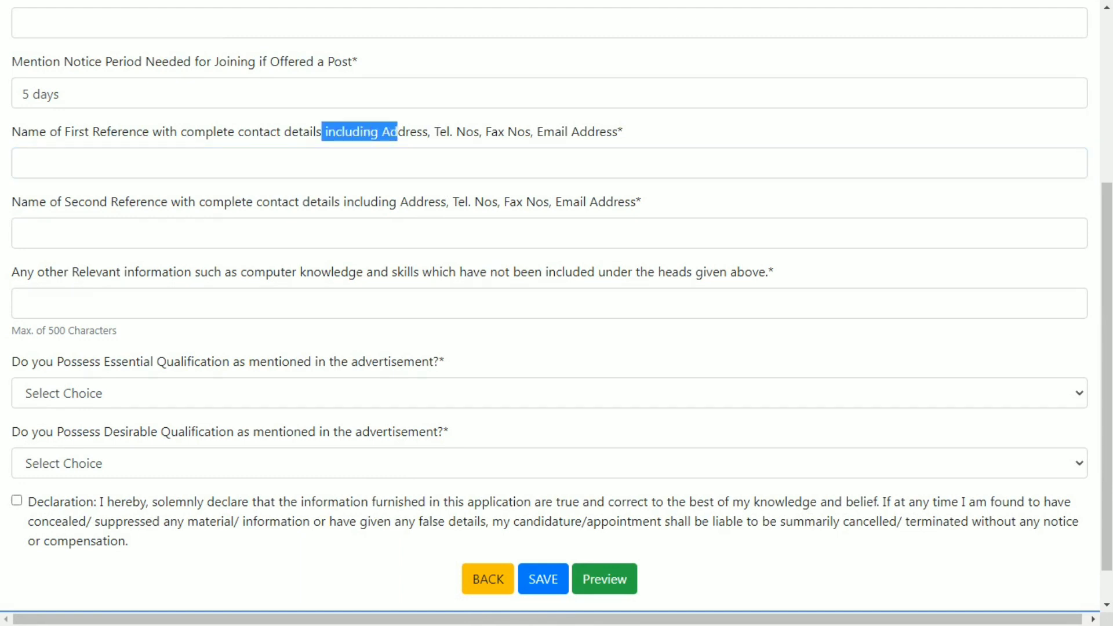
click(360, 162)
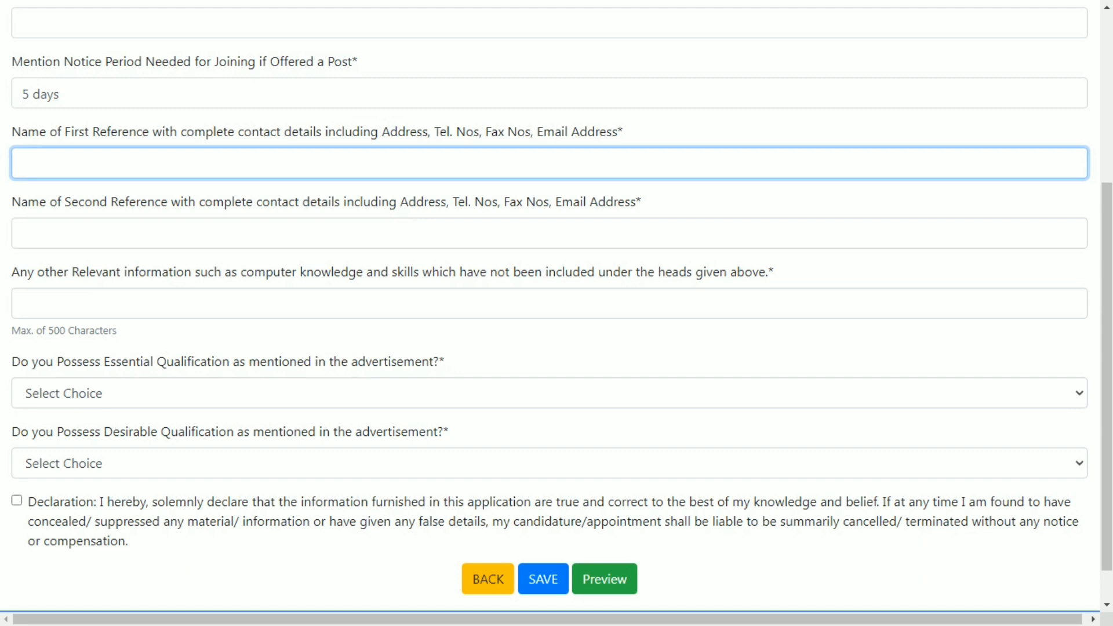
click(513, 233)
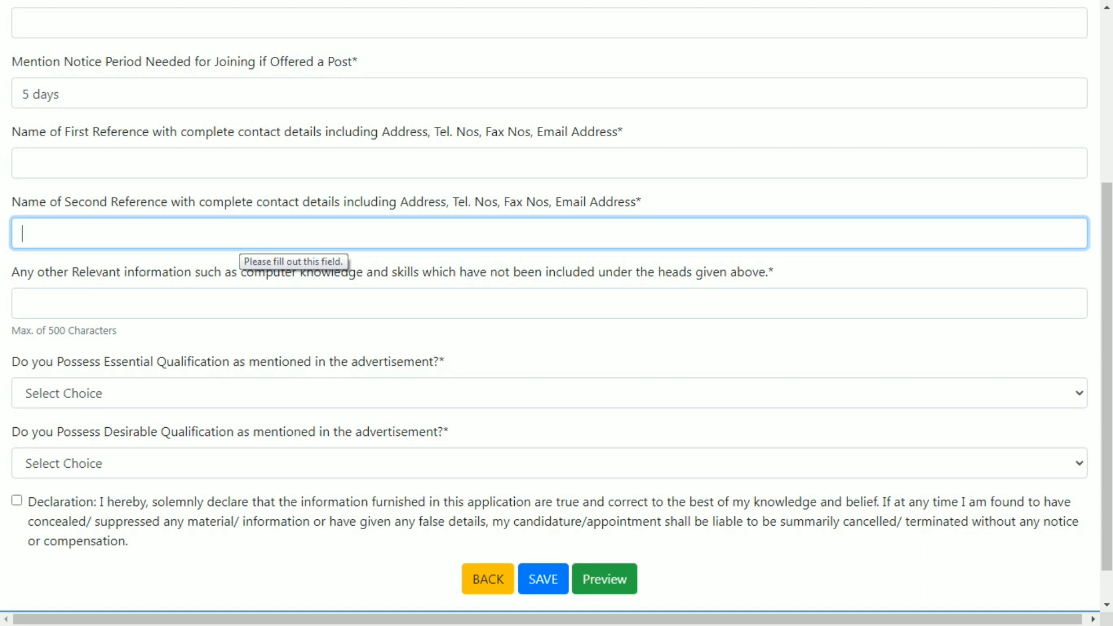
scroll(1107, 377, down, 1)
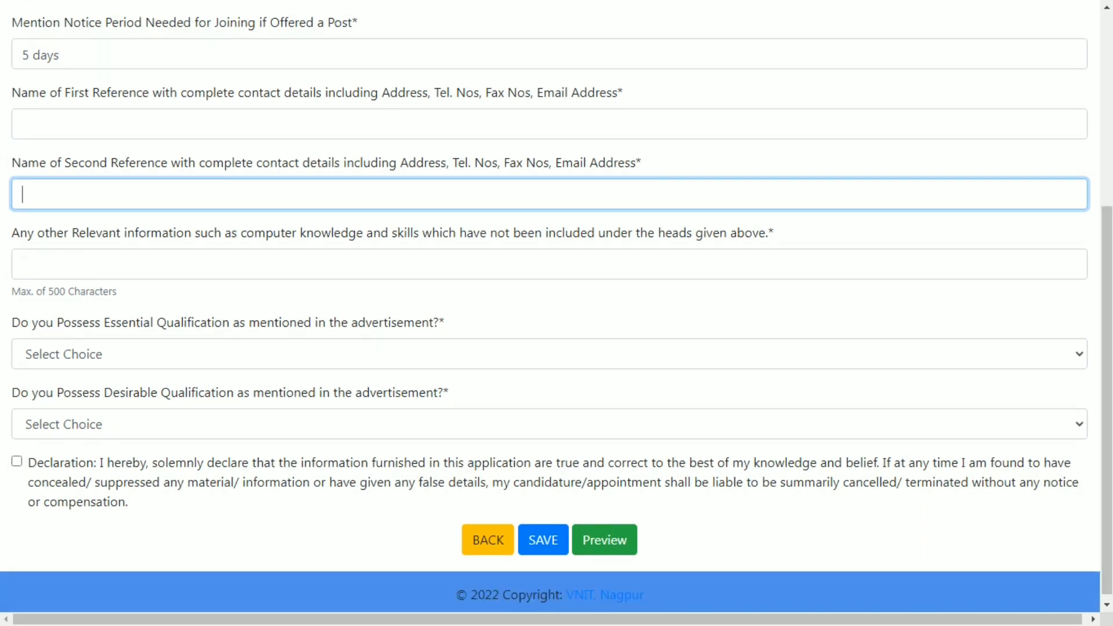
click(58, 264)
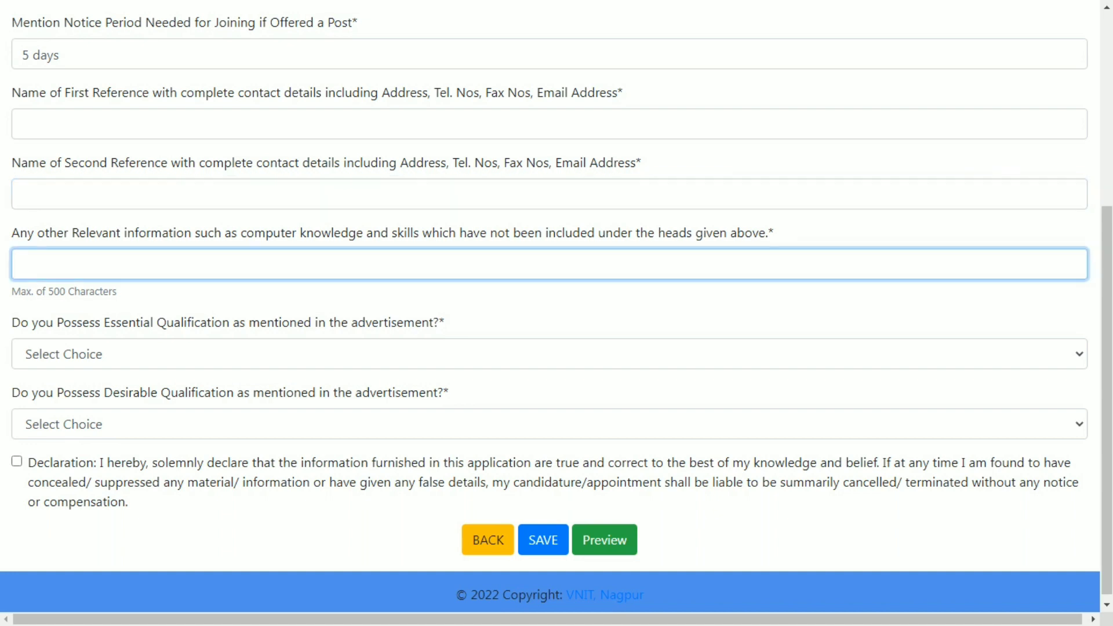
text(DCA)
key(Return)
- Answer Yes for essential qualification, No for desirable, and accept the declaration
click(549, 354)
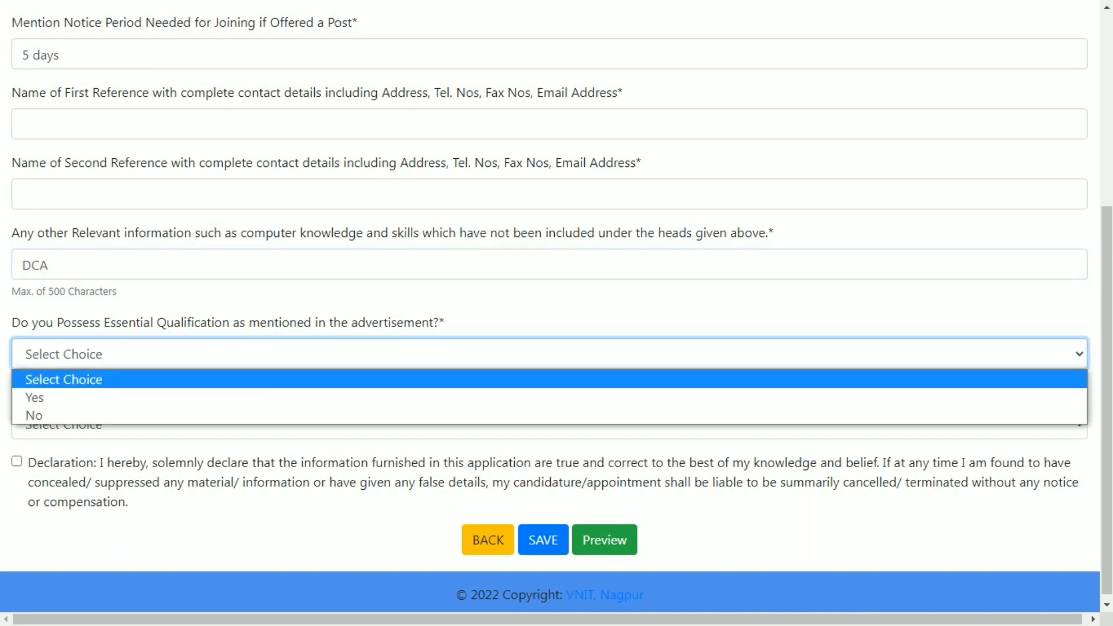
click(35, 397)
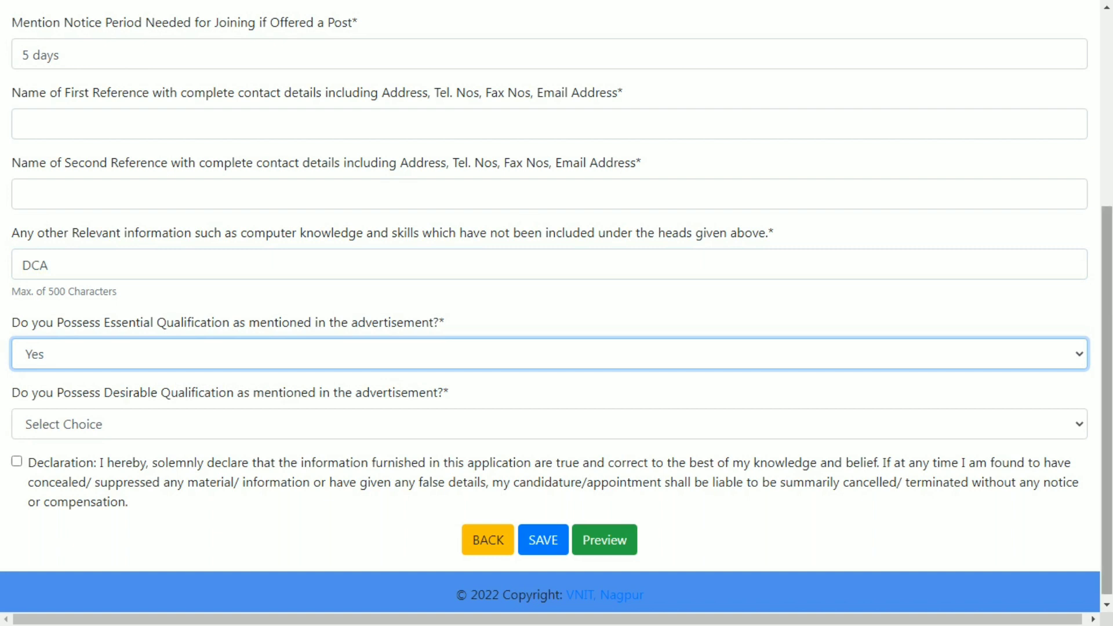
scroll(550, 313, down, 1)
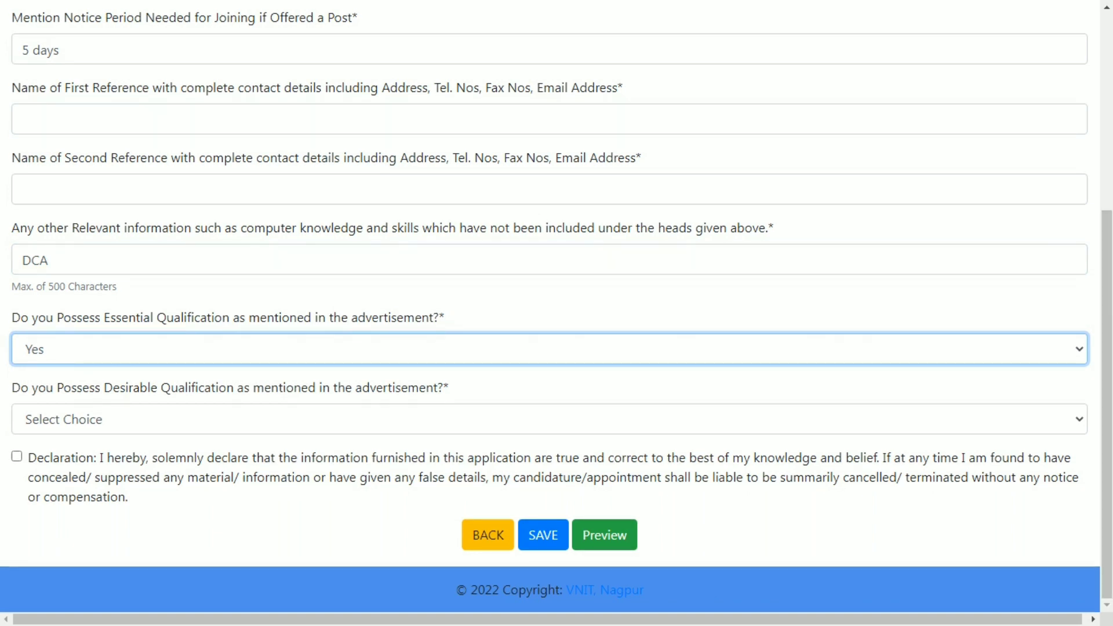
drag(12, 317, 303, 318)
click(303, 317)
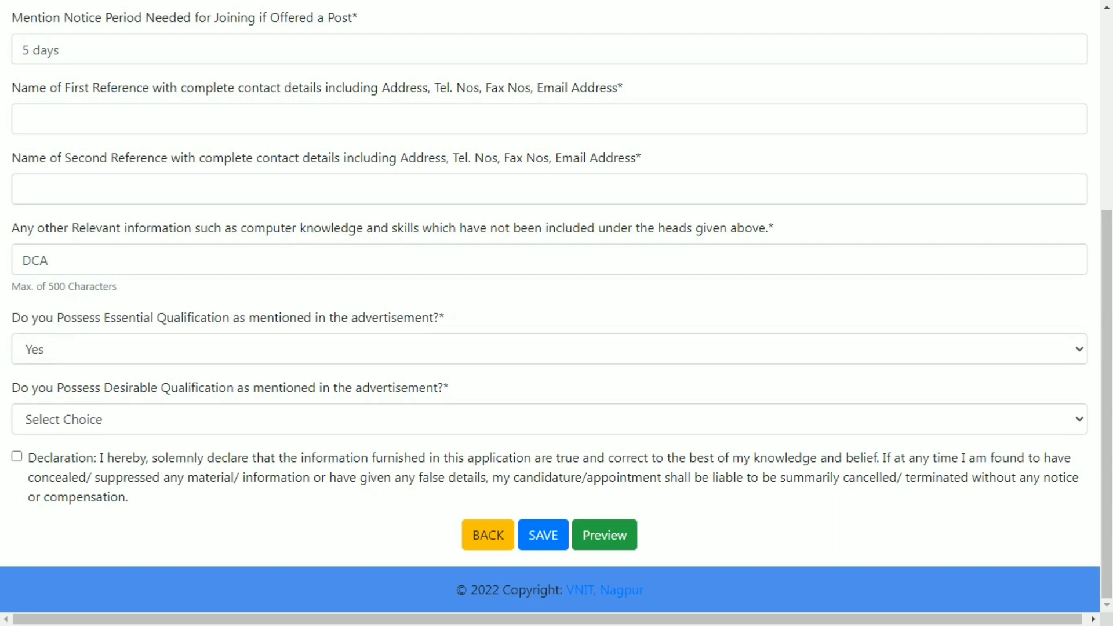
click(550, 419)
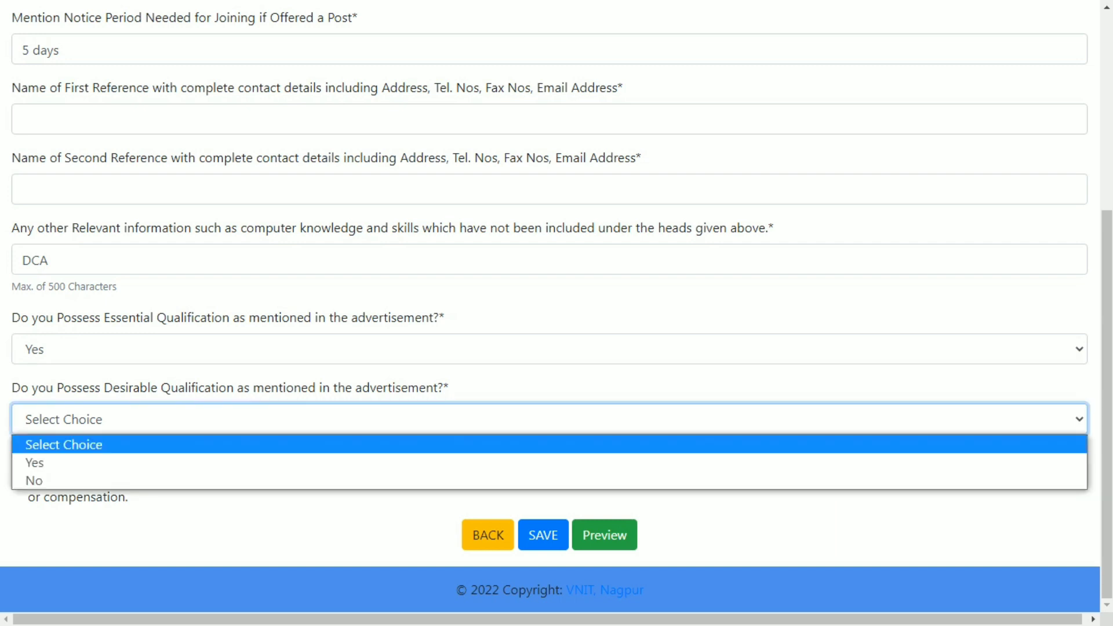
key(Escape)
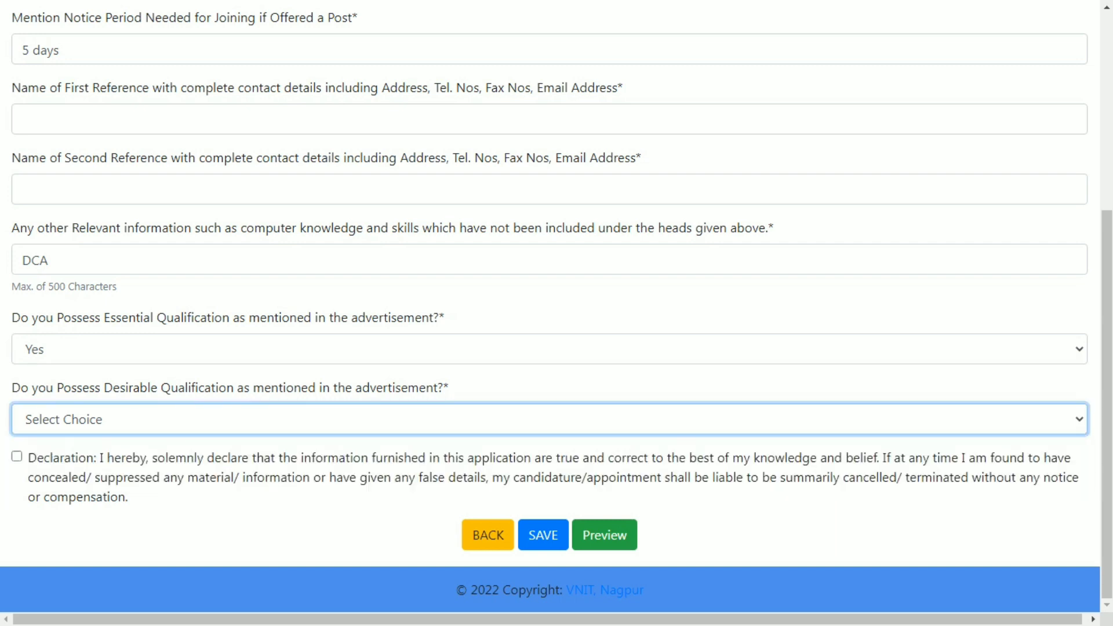
click(17, 456)
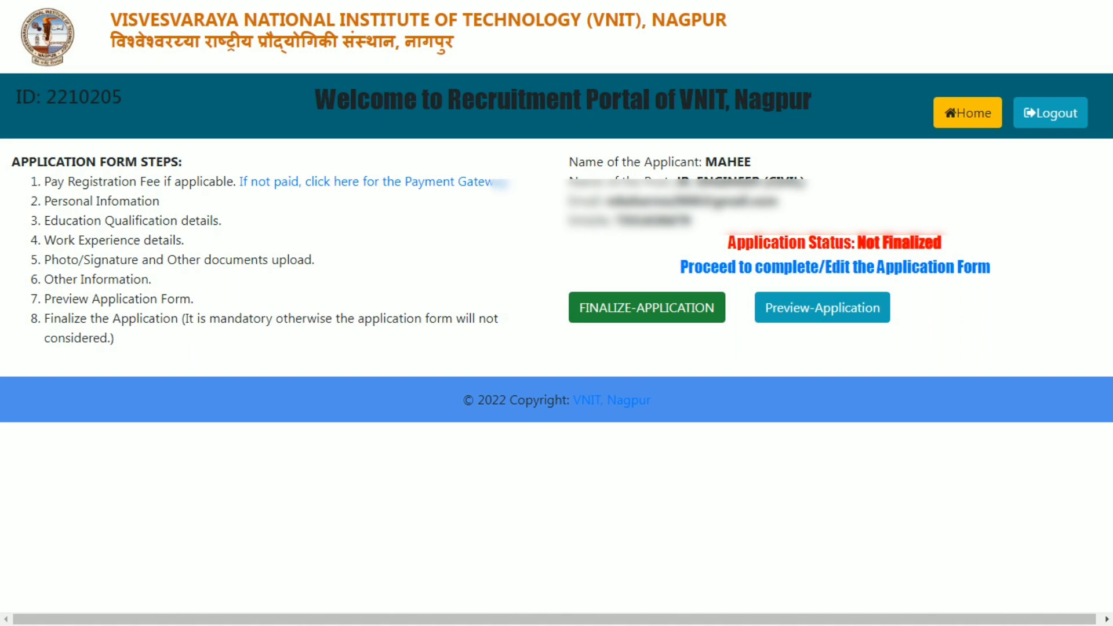
- Finalize the application, confirm the submission, and open the printable application form
click(647, 307)
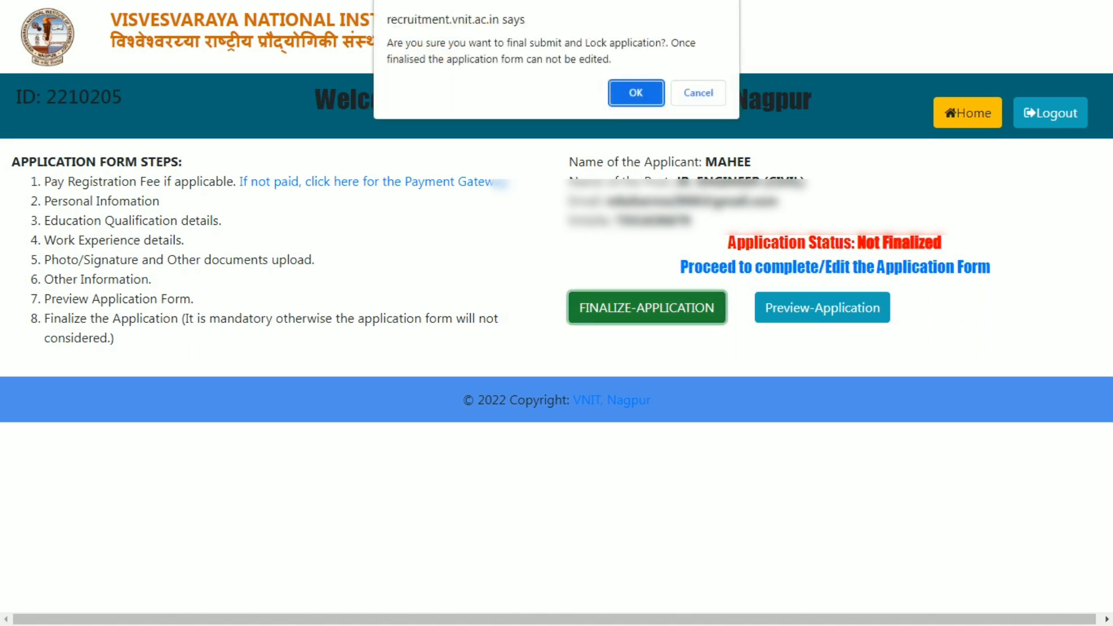
click(636, 94)
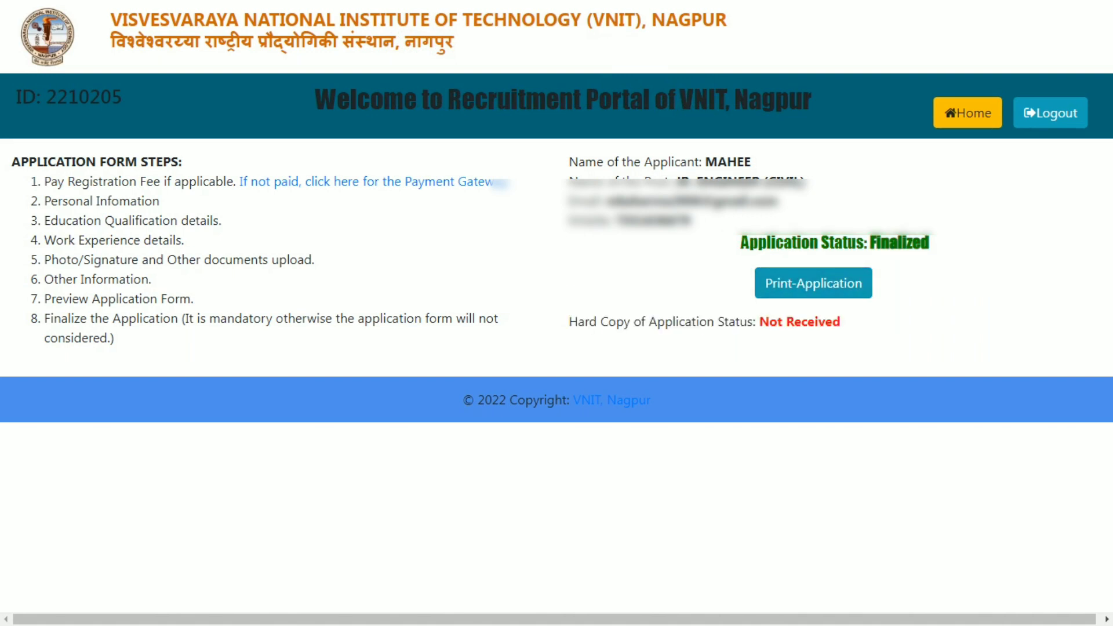
click(813, 284)
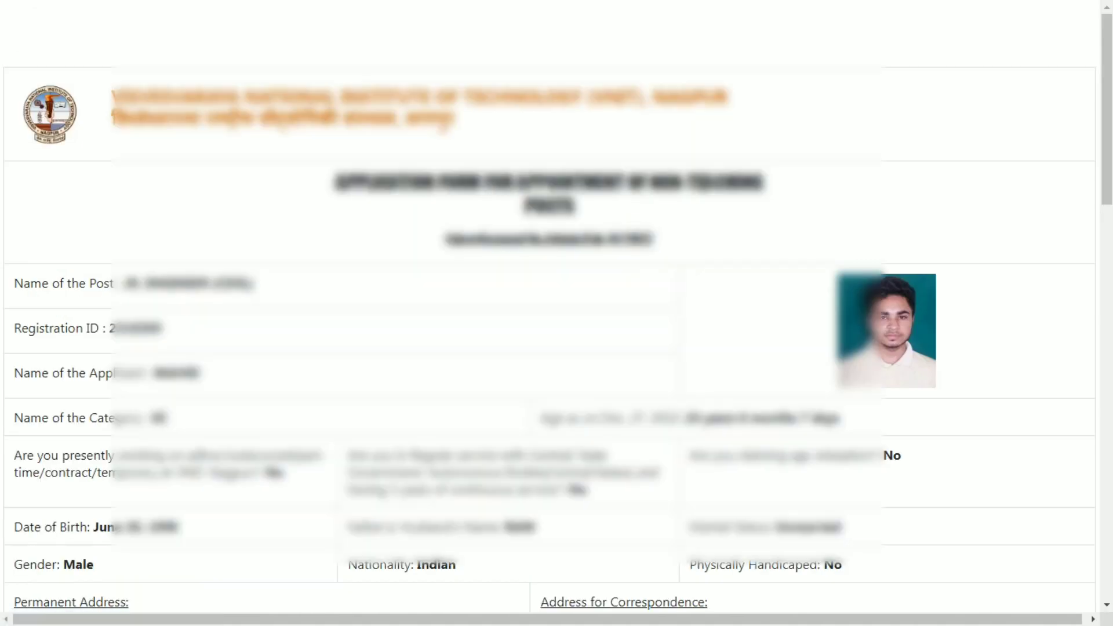
drag(1106, 109, 1107, 503)
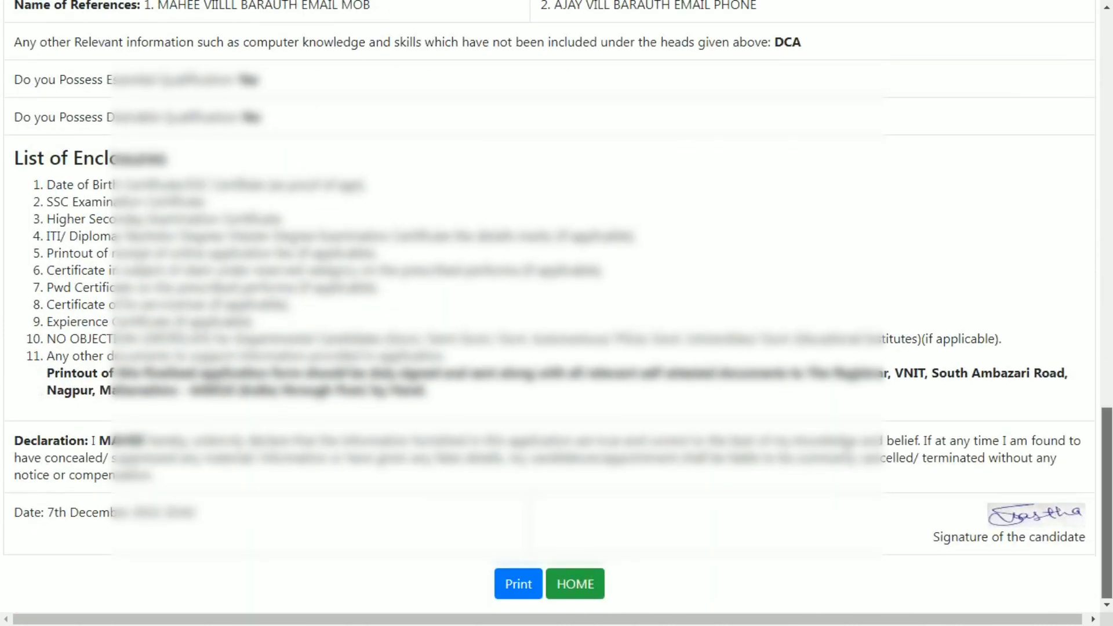
click(1107, 503)
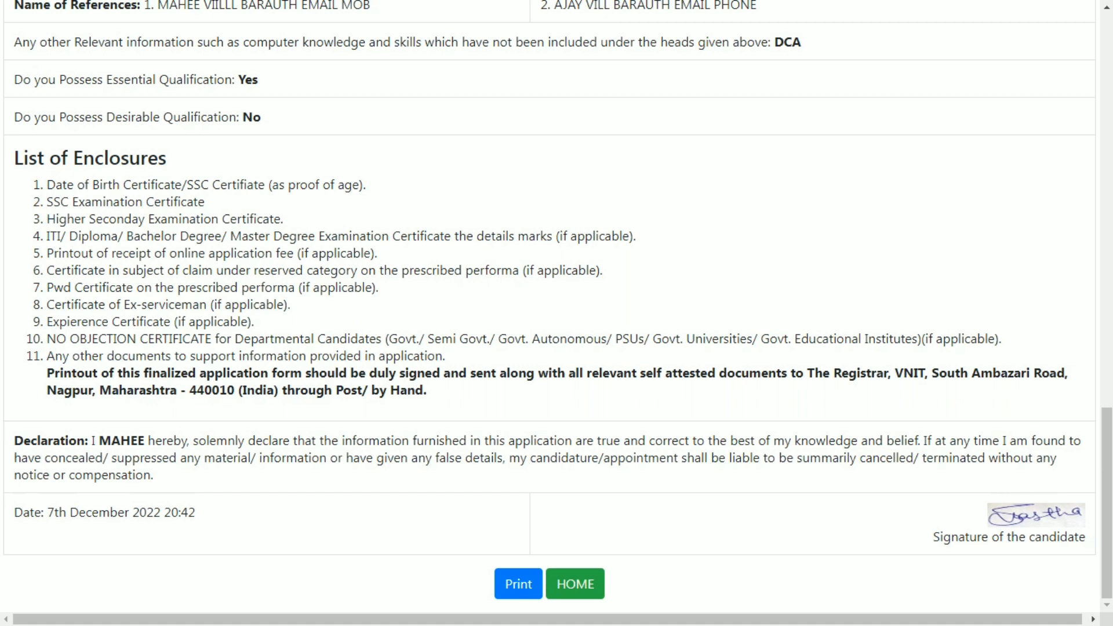
drag(81, 254, 208, 253)
click(93, 254)
drag(137, 253, 320, 253)
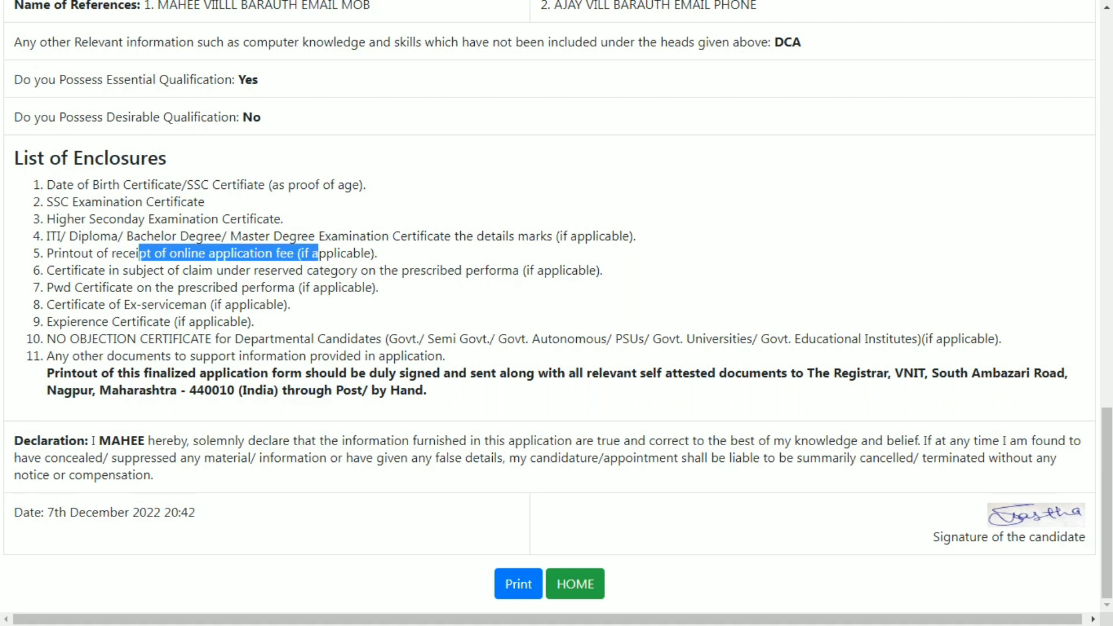
click(320, 254)
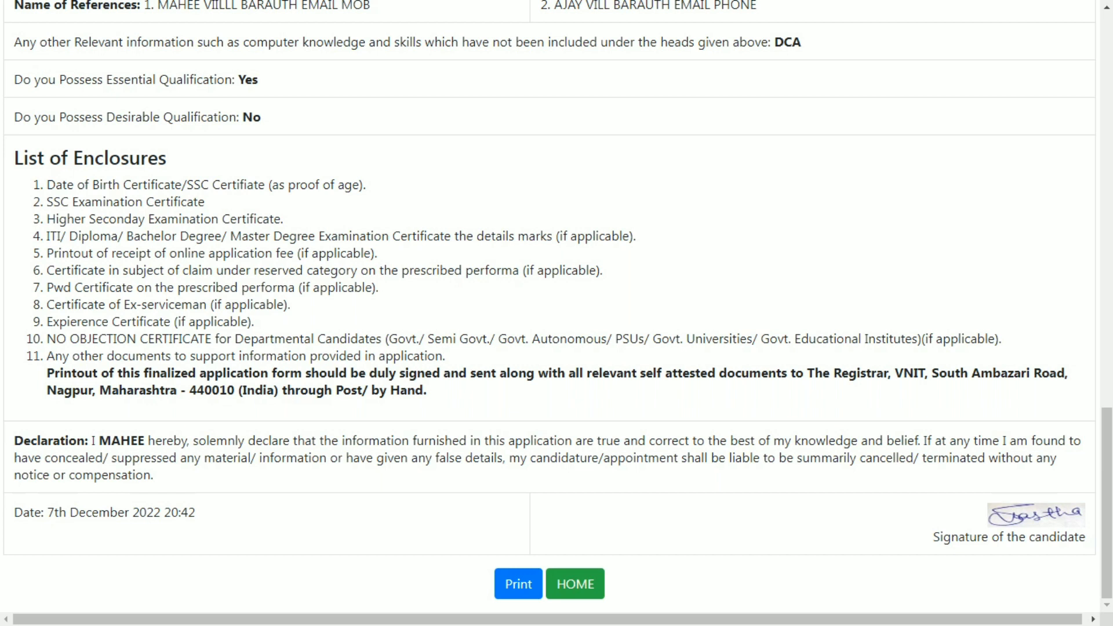
drag(891, 374, 1033, 374)
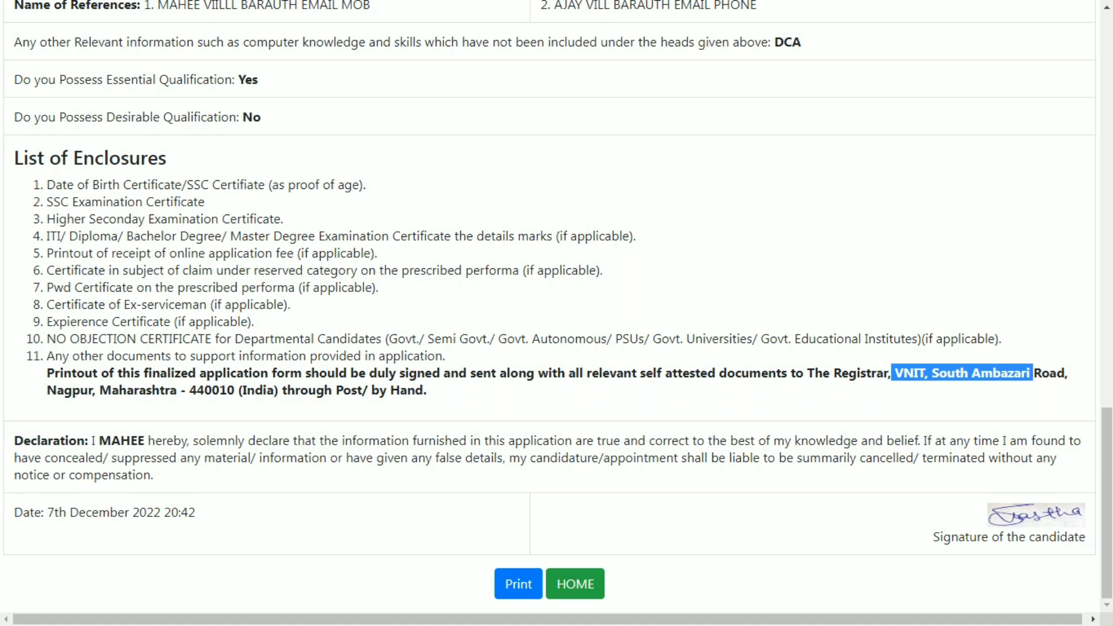
click(1033, 373)
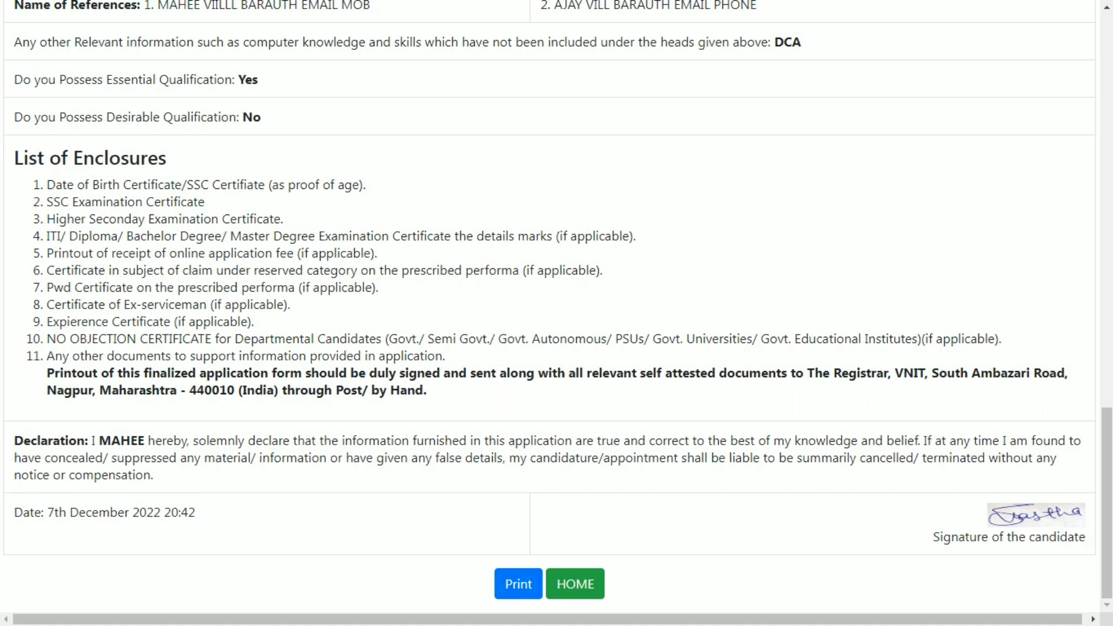
drag(47, 184, 263, 441)
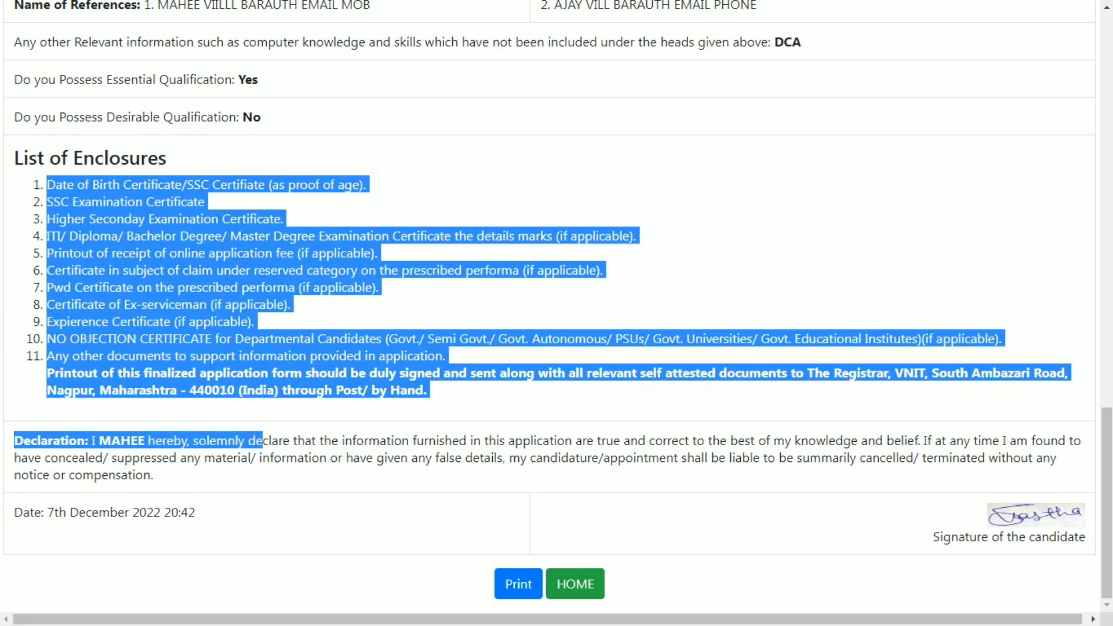
click(263, 441)
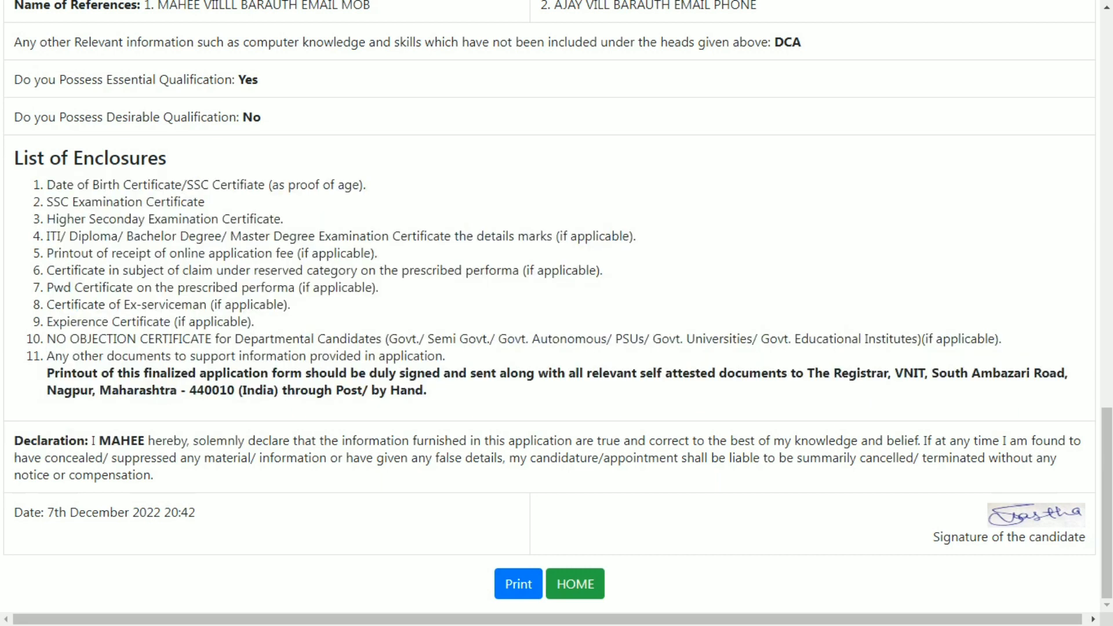